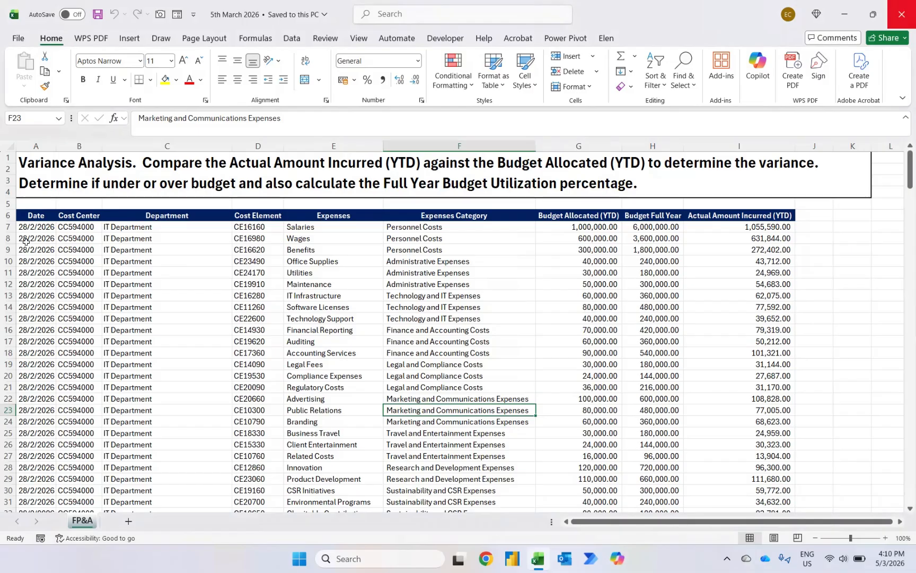
Step: Review the source data columns and values on the FP&A variance analysis sheet
drag(34, 227, 36, 386)
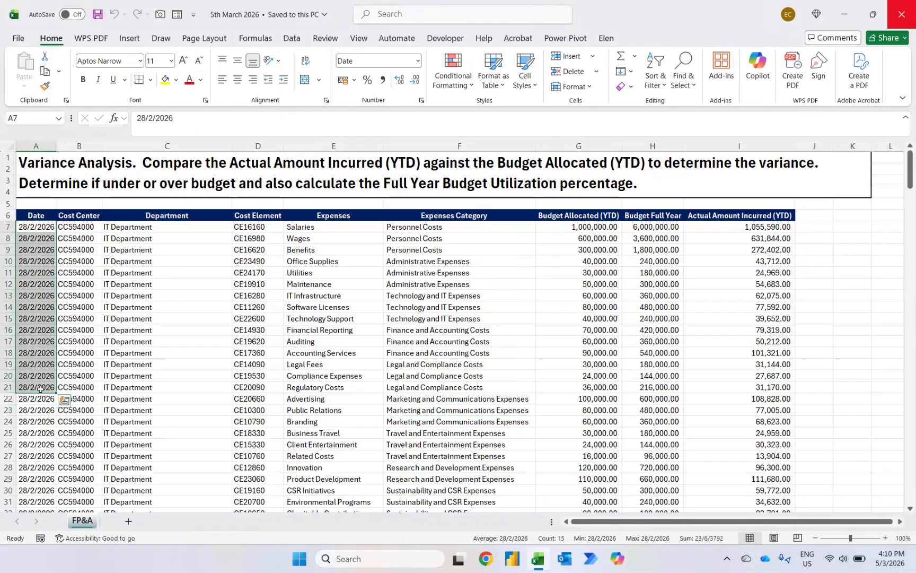
drag(79, 241, 79, 422)
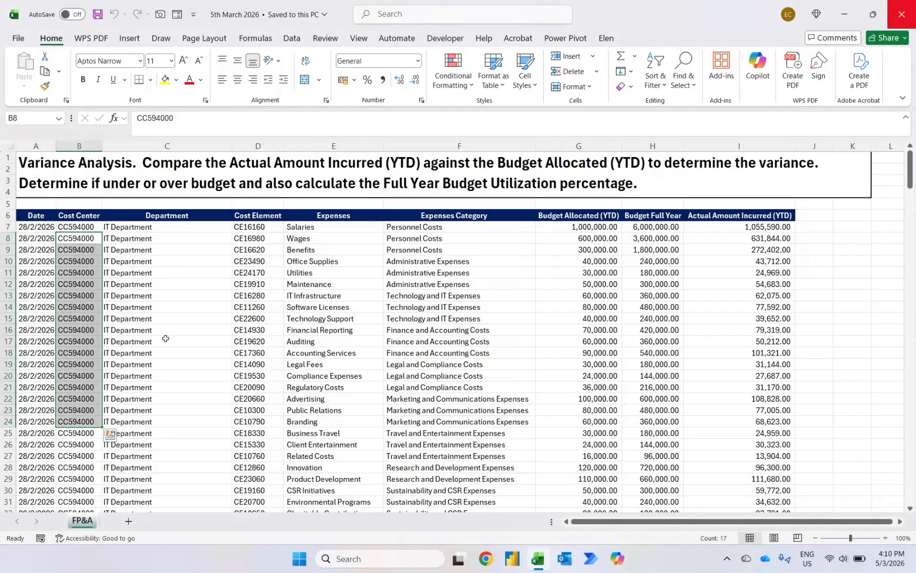
drag(167, 283, 173, 462)
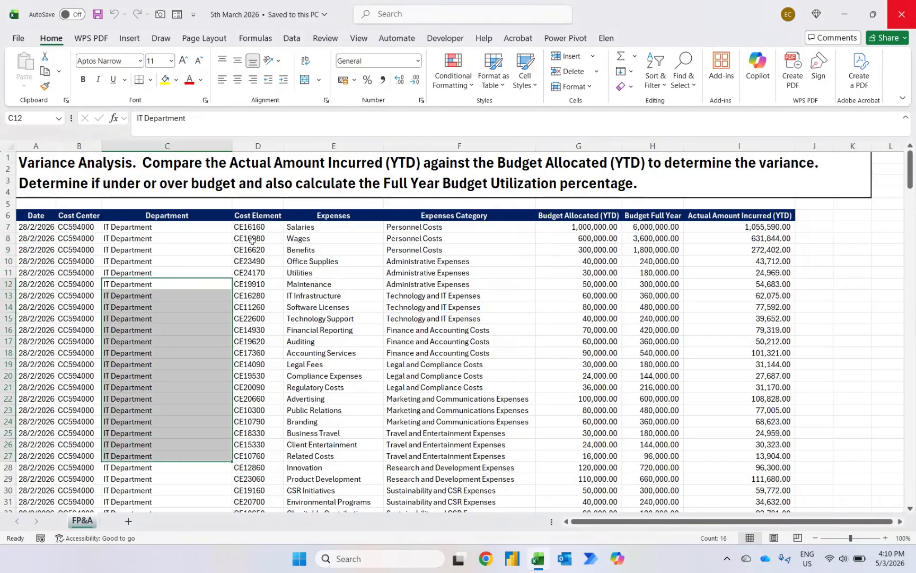
click(254, 240)
drag(256, 255, 266, 434)
drag(350, 274, 363, 435)
drag(460, 250, 460, 389)
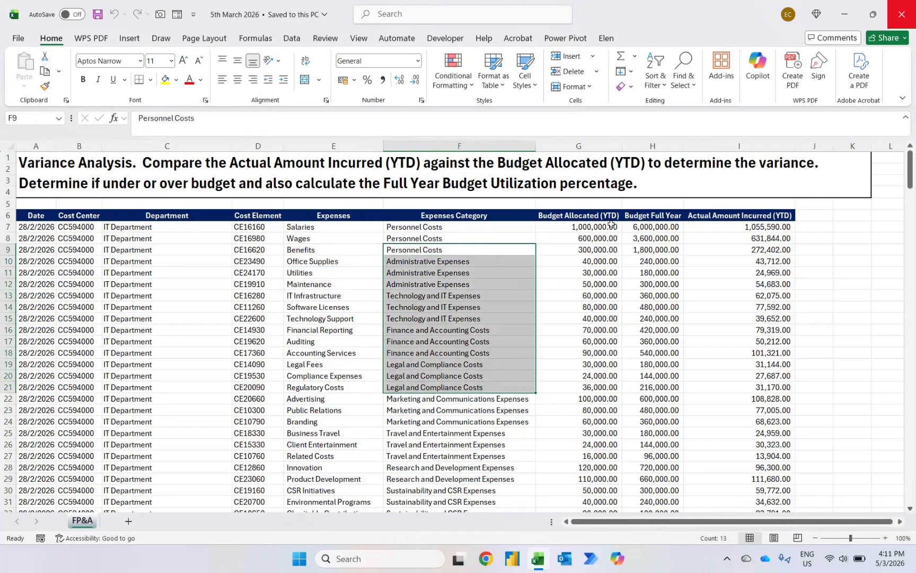
click(653, 248)
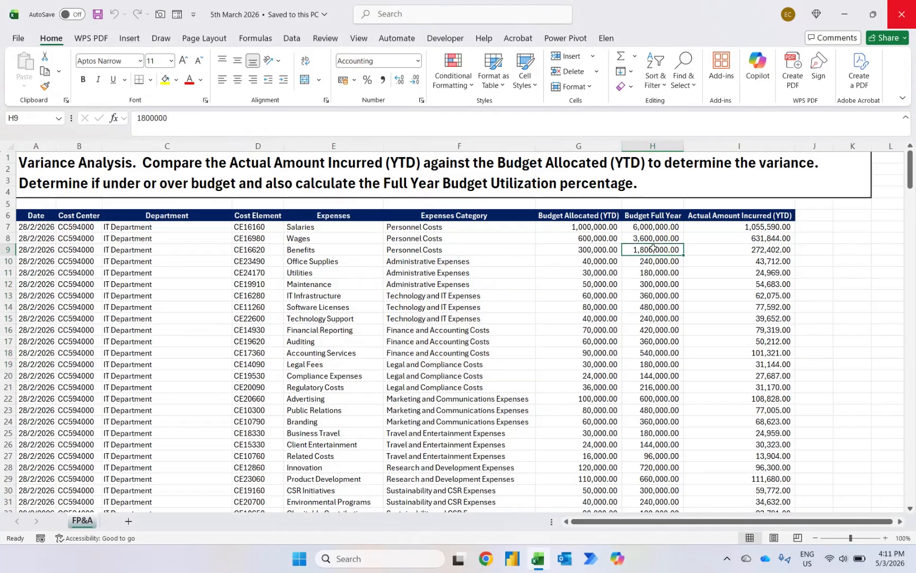
click(728, 252)
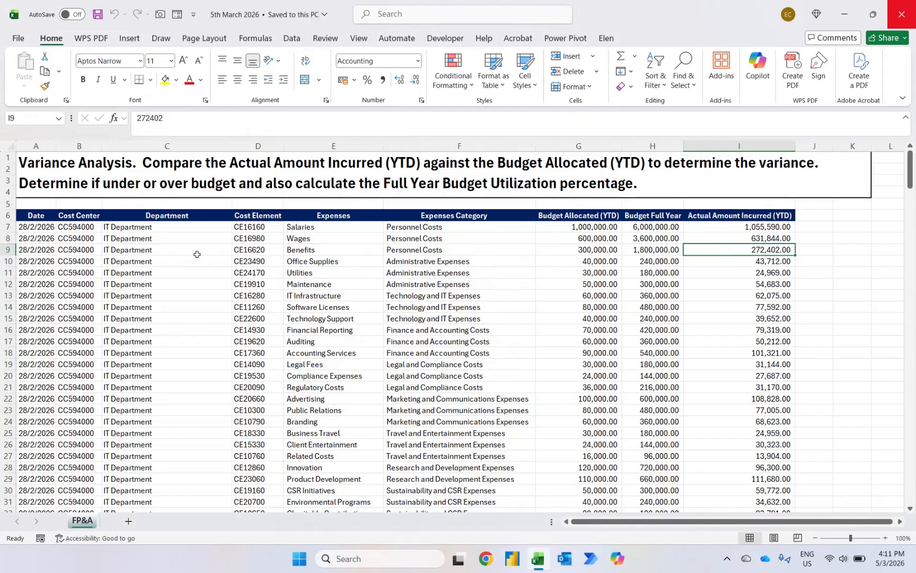
Step: In a new workbook, start a Get Data import from the Excel workbook 5th March 2026
key(ctrl+n)
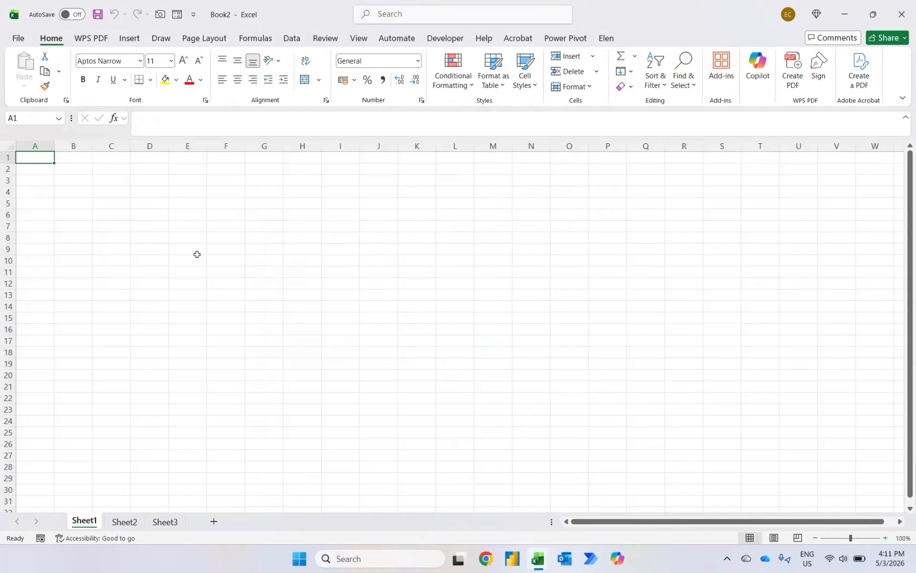
click(291, 38)
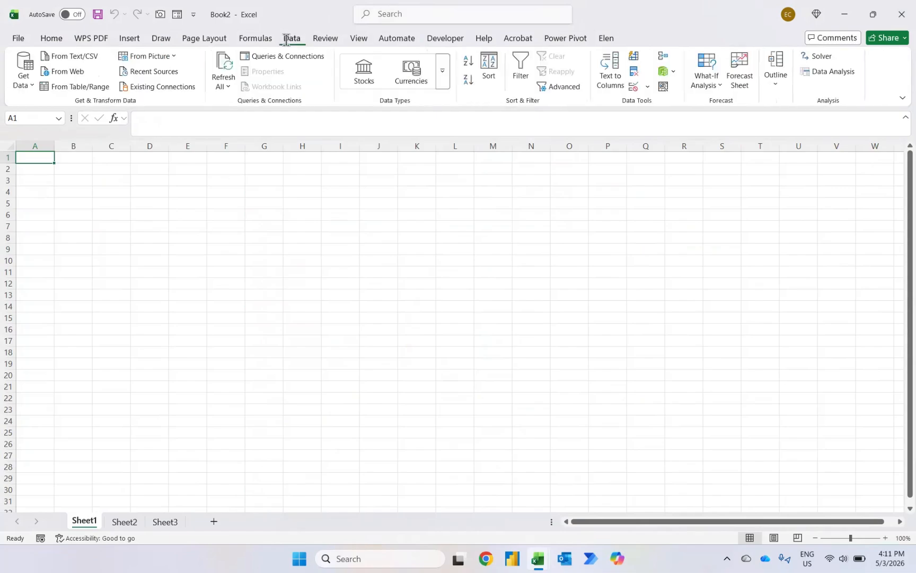
click(23, 77)
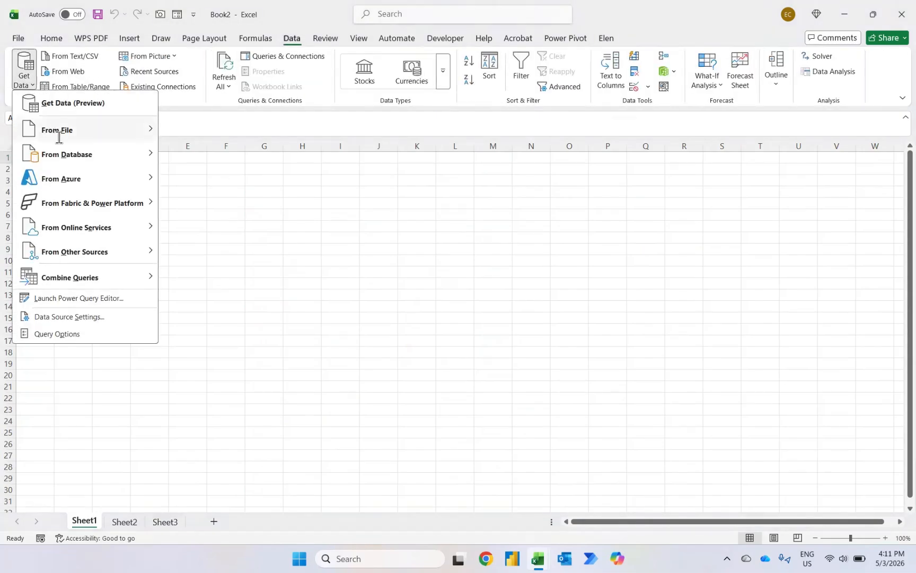
mouse_move(59, 137)
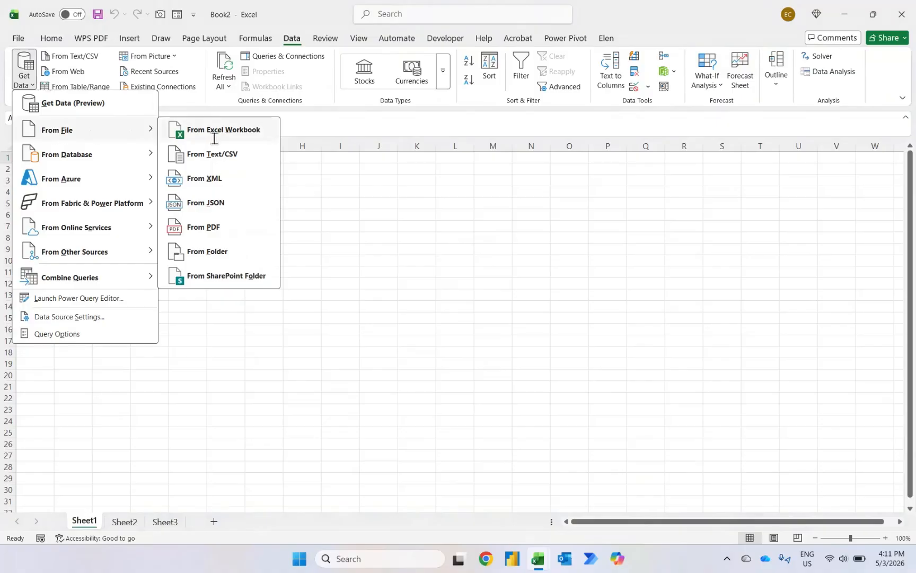
click(214, 135)
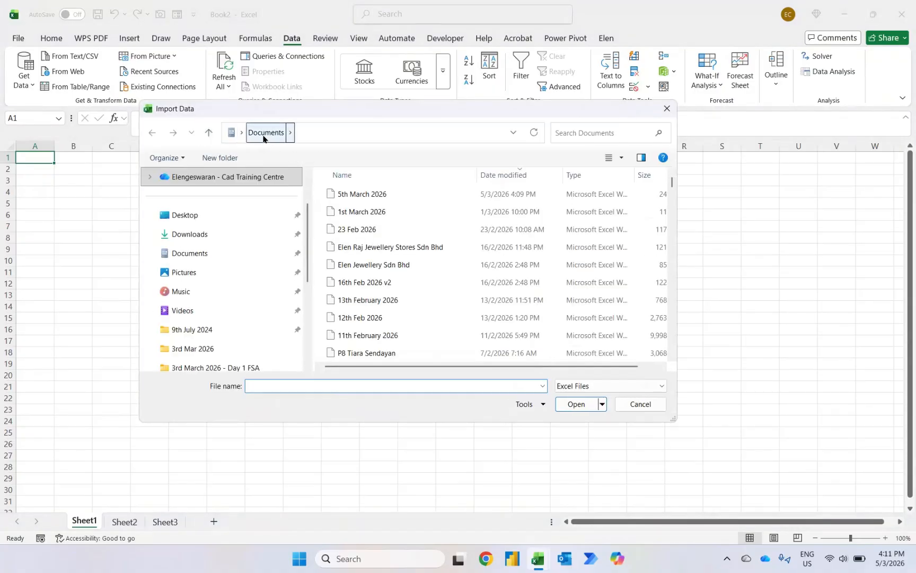
click(347, 196)
click(595, 403)
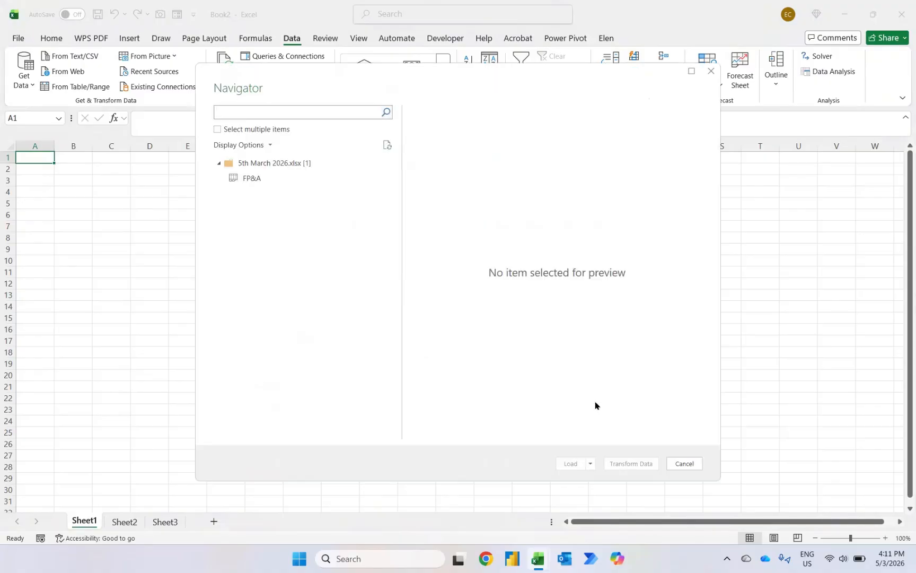
Step: Select the FP&A sheet in the Navigator and open it for transformation in Power Query
click(249, 182)
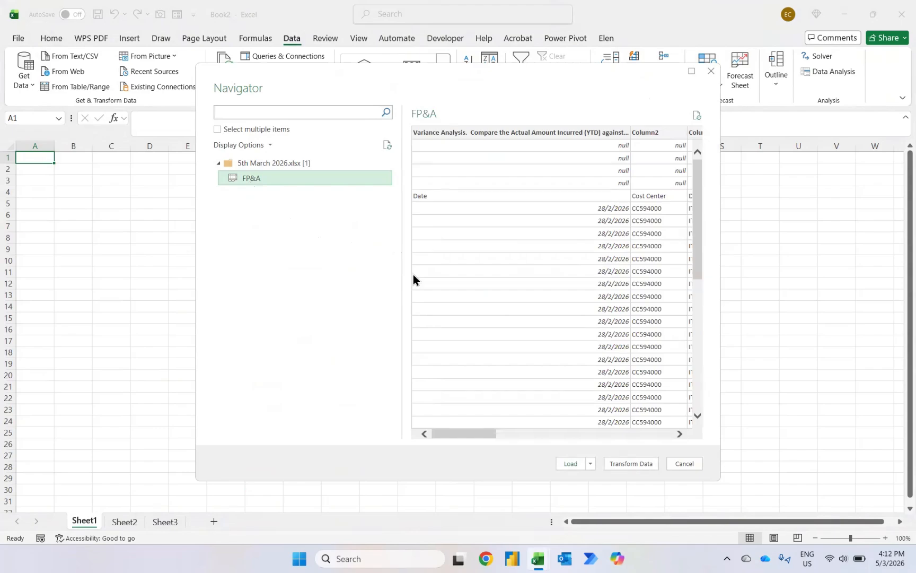
click(618, 464)
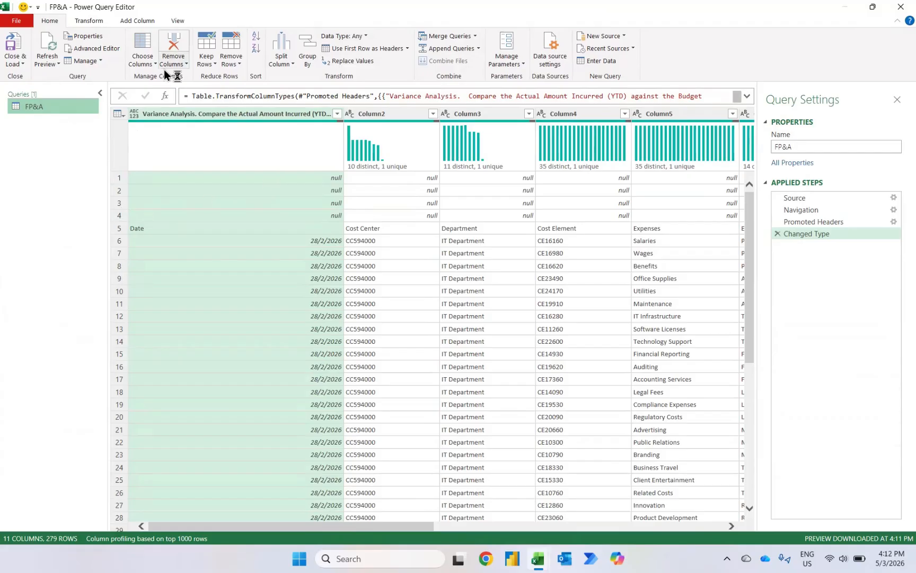
Step: Remove the top 4 rows of the query and promote the first row to column headers
click(234, 62)
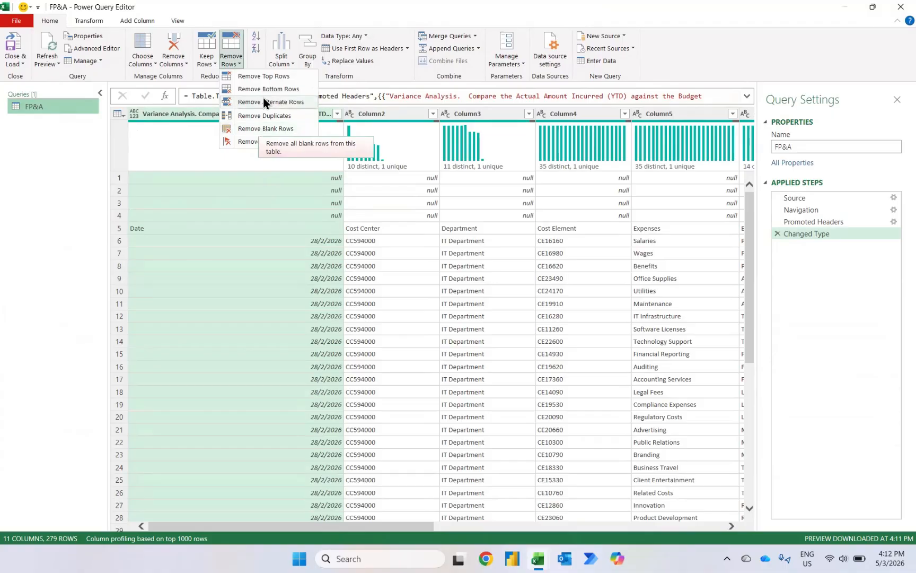
click(262, 76)
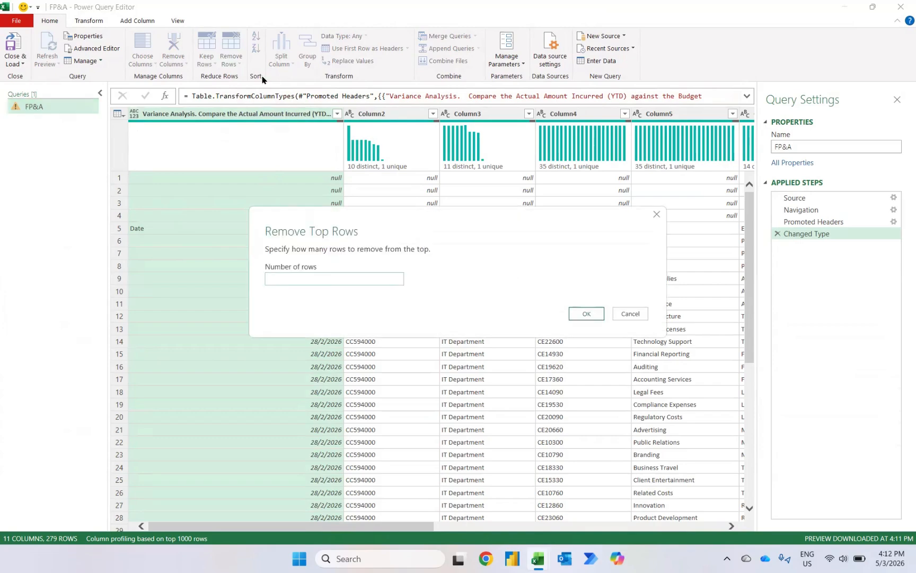
text(4)
key(Return)
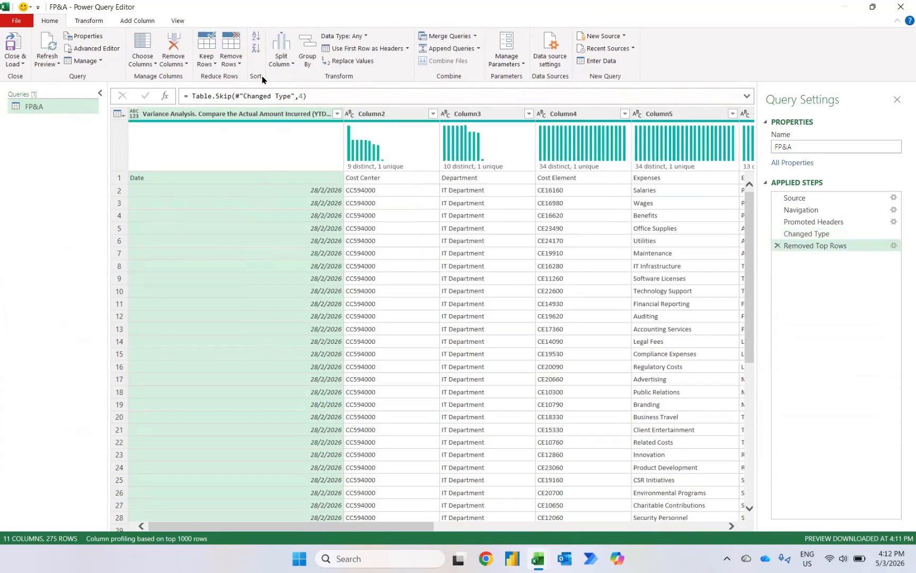
click(353, 50)
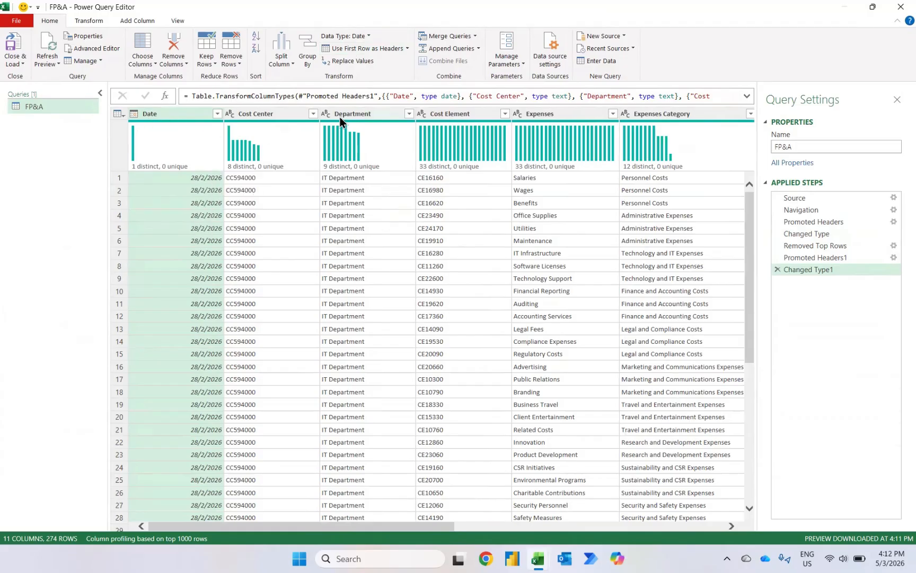
Step: Remove the empty Column10 and Column11 columns from the query
mouse_move(467, 130)
scroll(607, 320, right, 10)
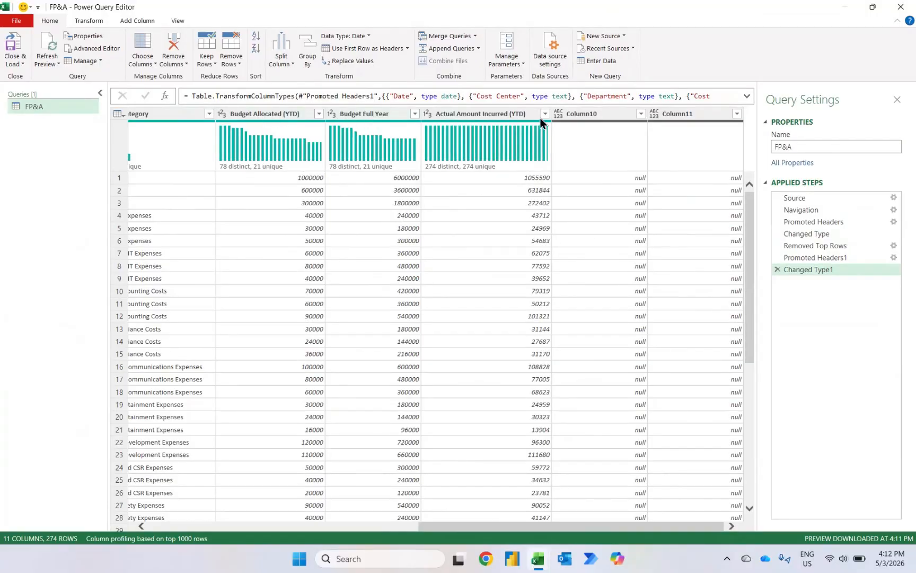
click(599, 115)
key(shift+Right)
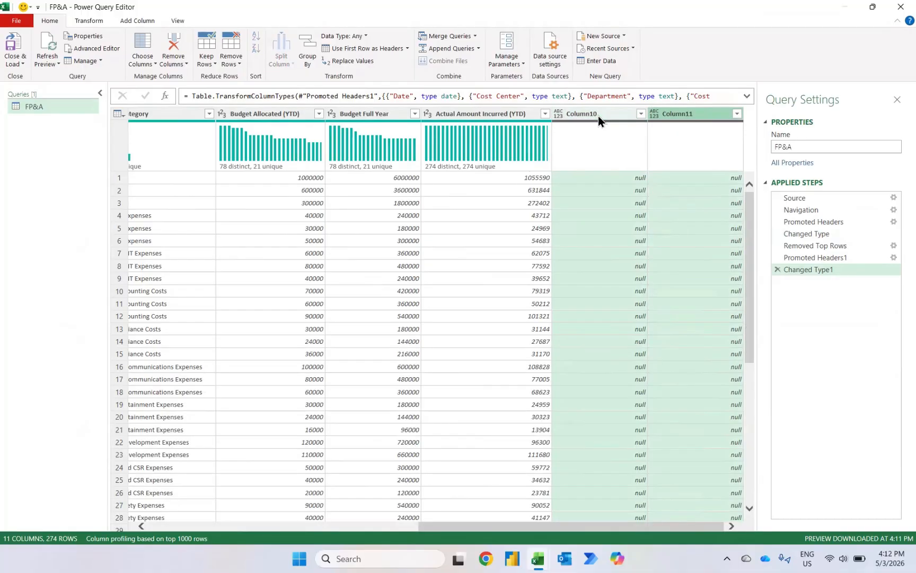
key(Delete)
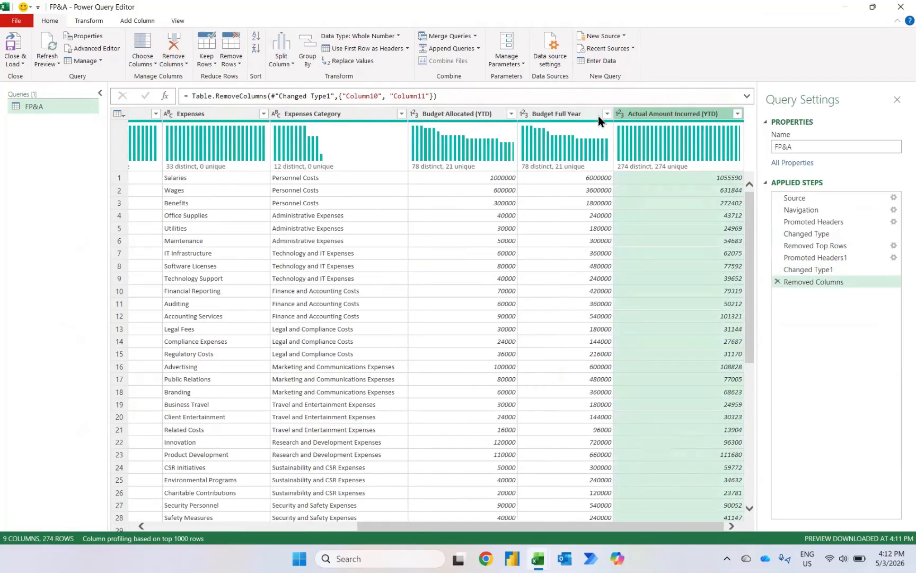
Step: Close and load the query as a PivotTable report on a new worksheet
click(17, 64)
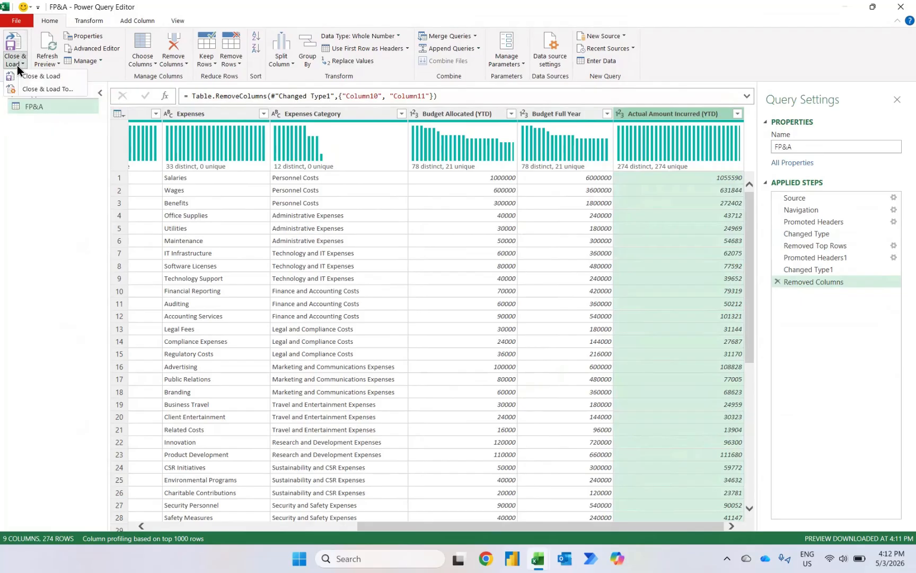
click(28, 93)
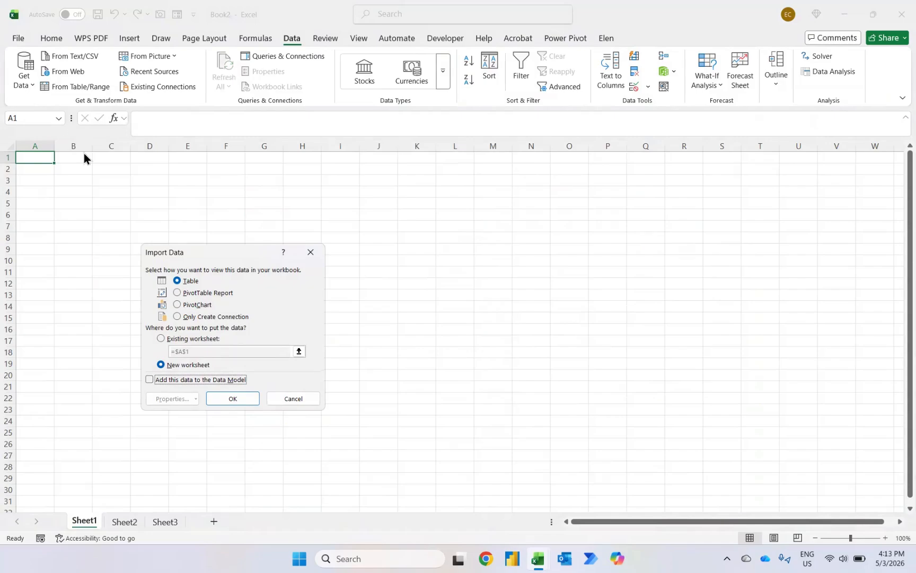
click(178, 295)
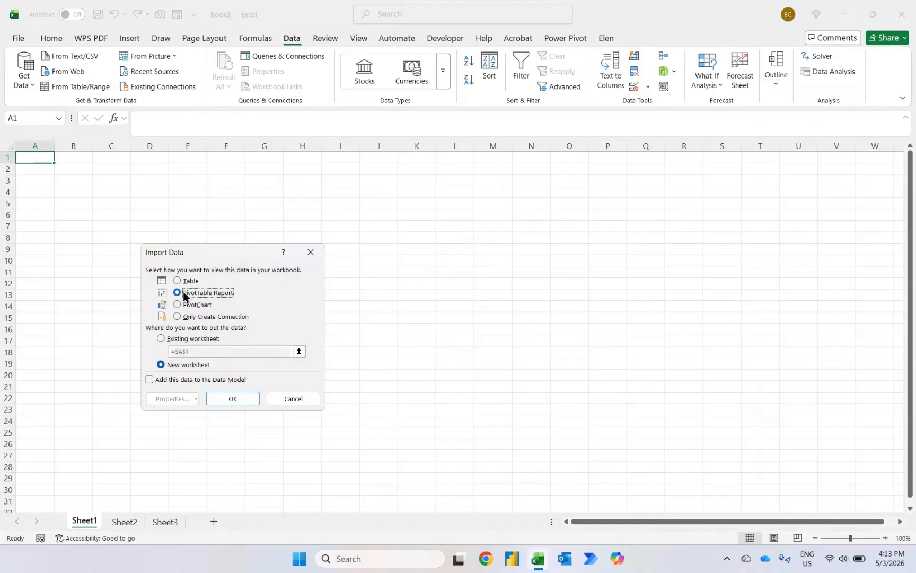
click(233, 402)
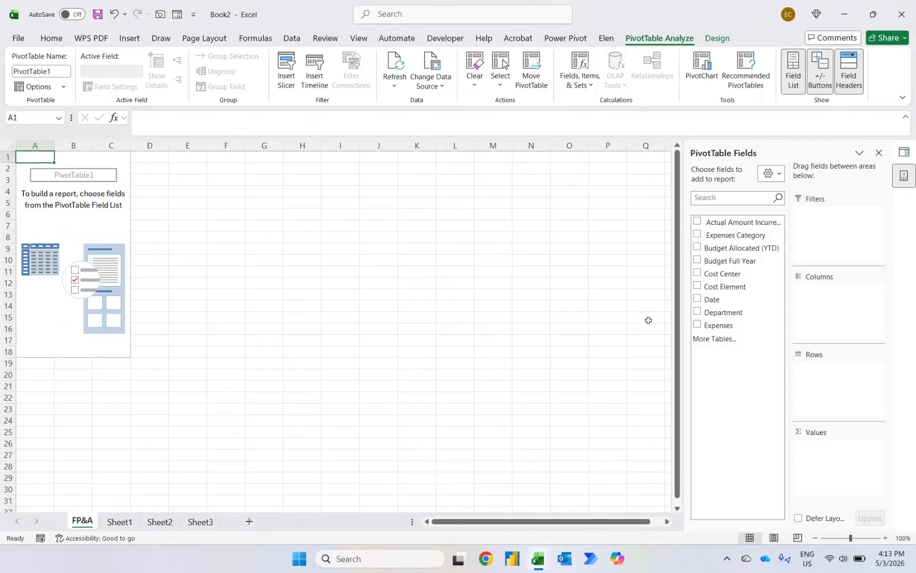
Step: Add Department to the pivot rows and Actual Amount Incurred (YTD), Budget Allocated (YTD) and Budget Full Year as values
click(697, 313)
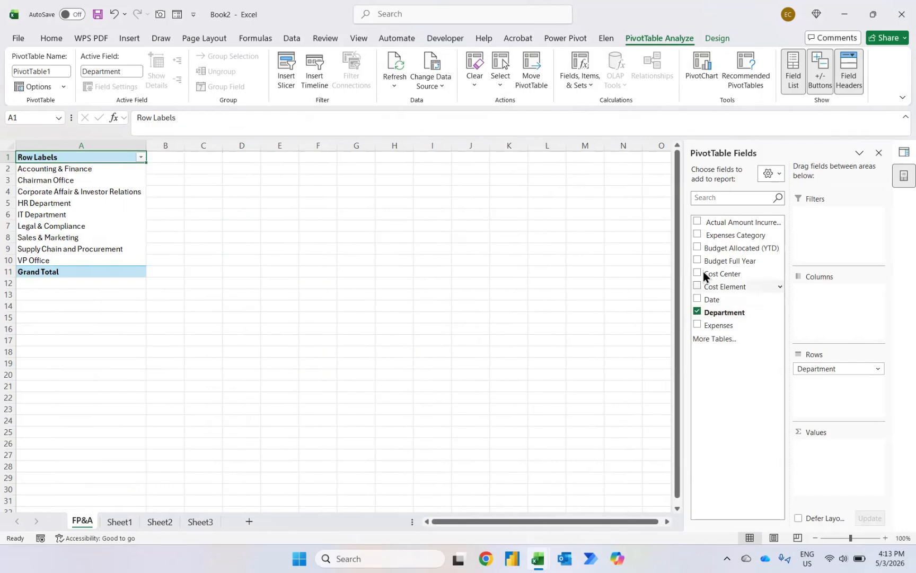
click(698, 221)
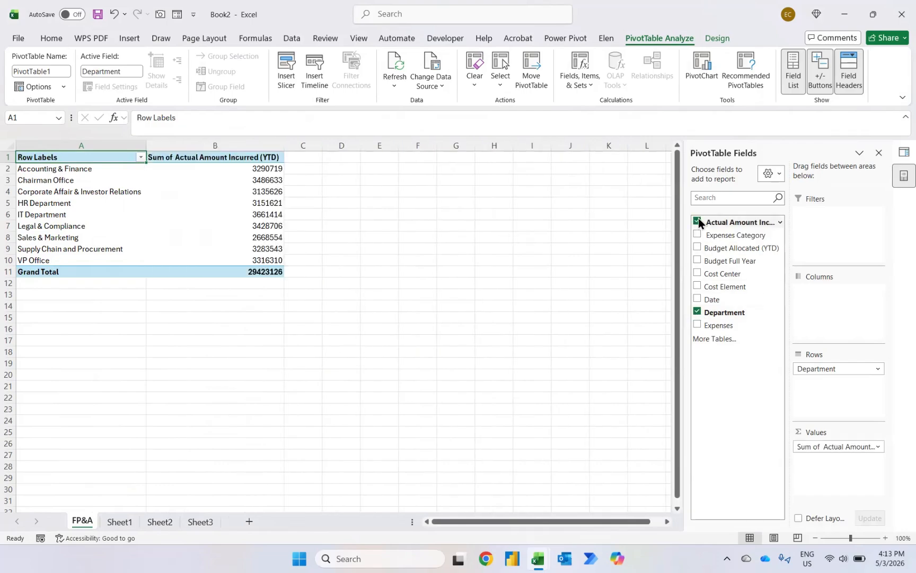
click(697, 247)
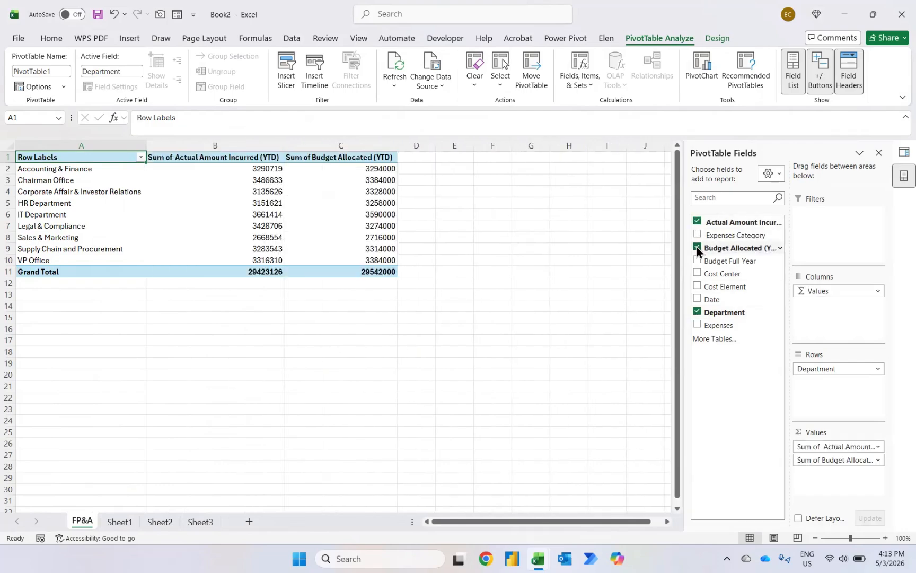
click(696, 259)
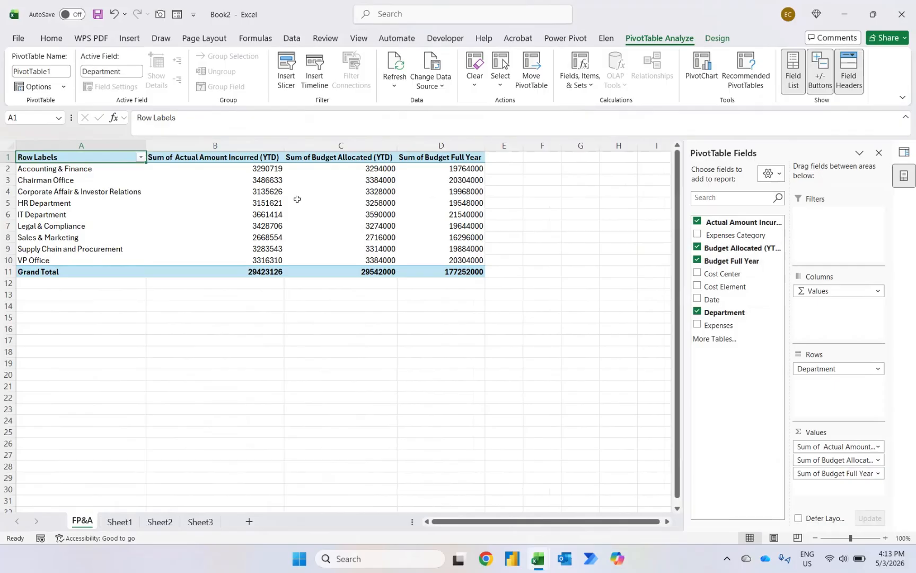
Step: Format the Actual Amount Incurred (YTD) values as Number with a 1000 separator and 0 decimal places
mouse_move(291, 200)
click(266, 169)
right_click(265, 168)
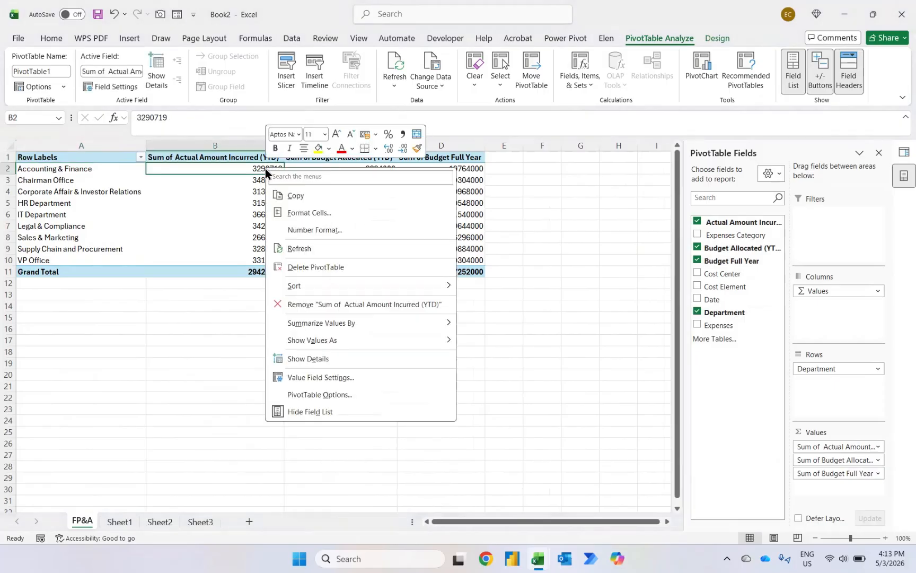
click(307, 232)
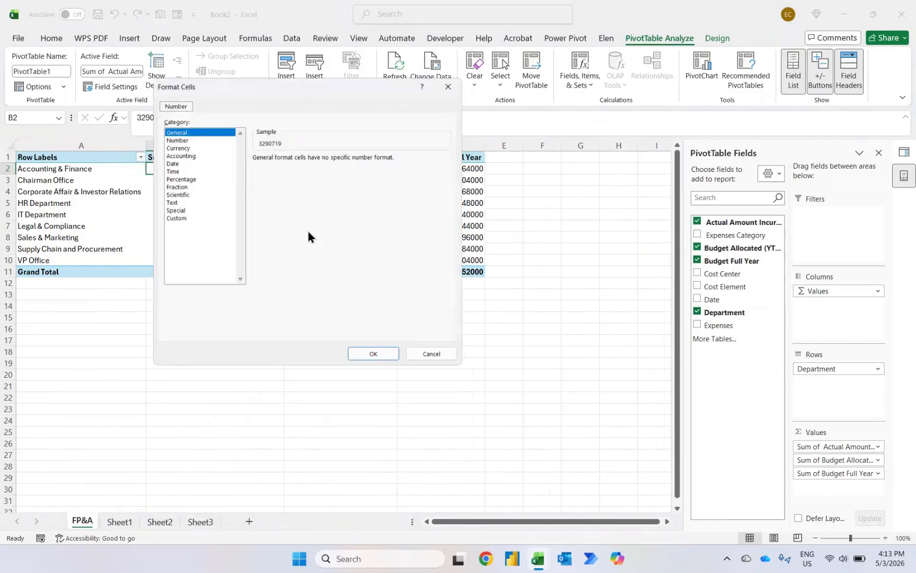
click(173, 136)
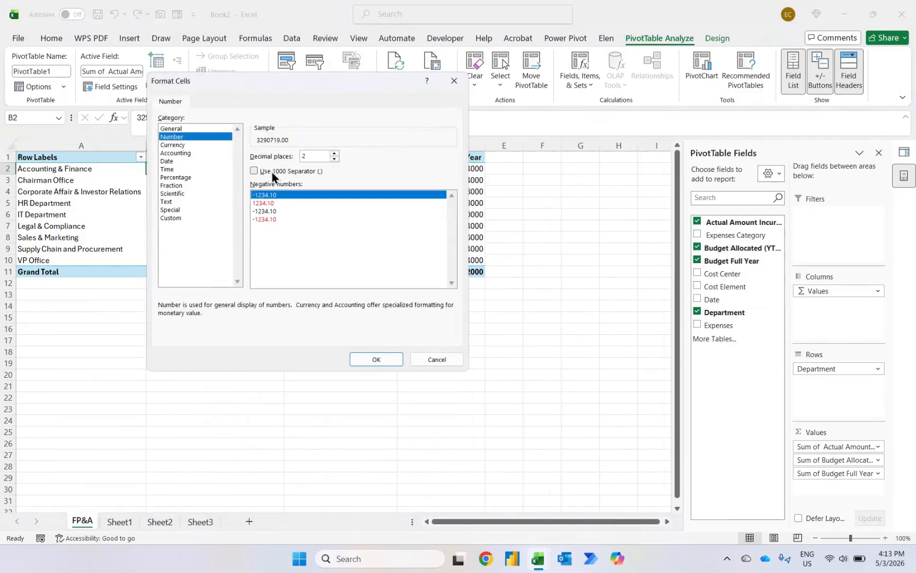
click(272, 173)
click(335, 160)
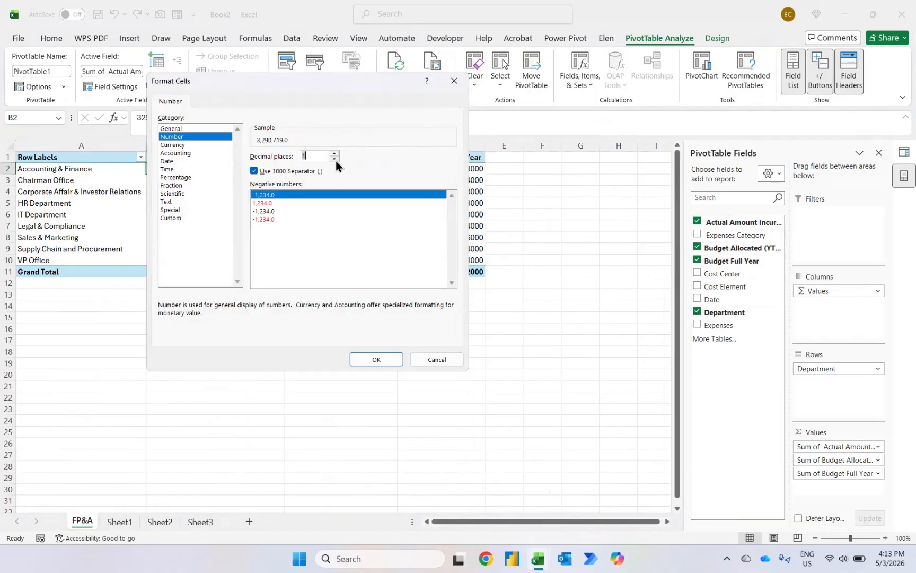
click(335, 159)
click(376, 358)
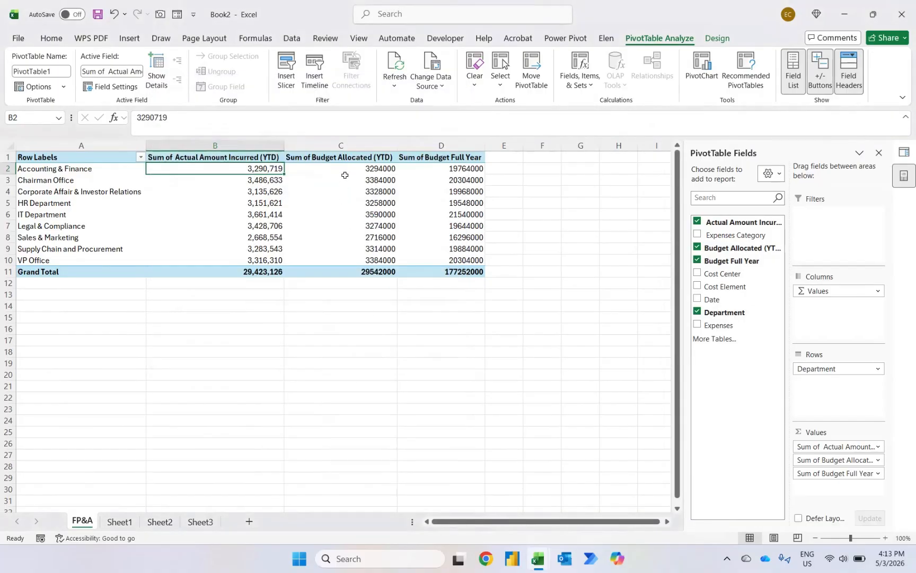
Step: Format the Budget Allocated (YTD) values as Number with a 1000 separator and 0 decimal places
right_click(344, 168)
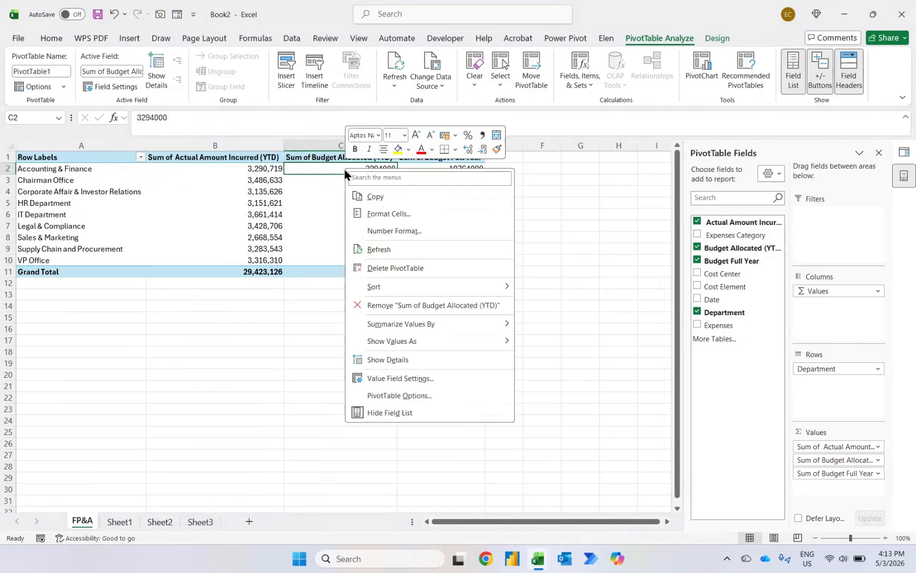
click(389, 237)
click(254, 142)
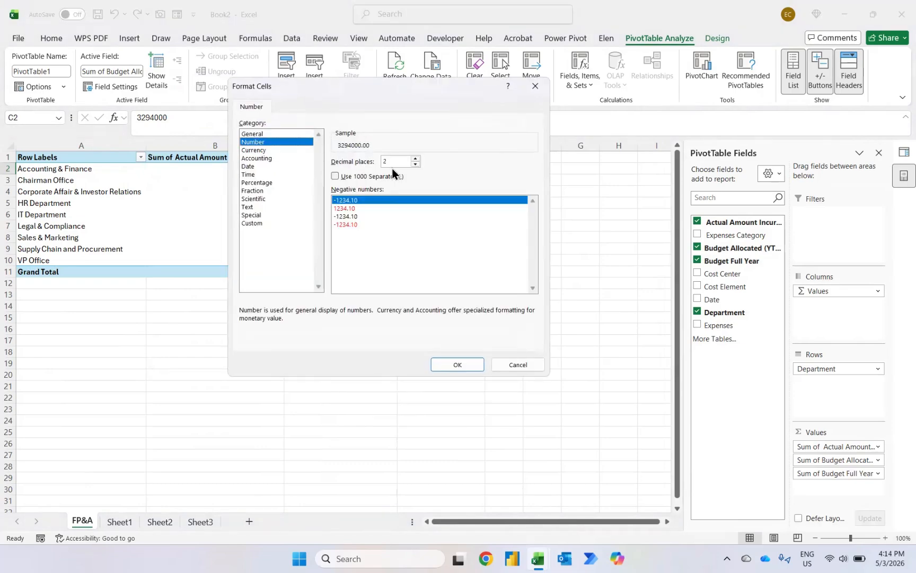
click(353, 176)
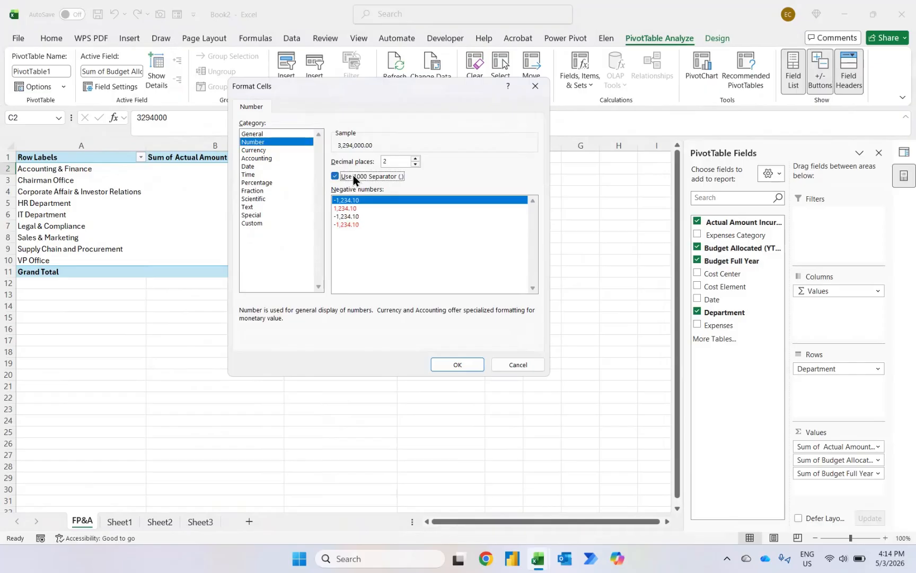
click(417, 166)
click(417, 166)
click(453, 366)
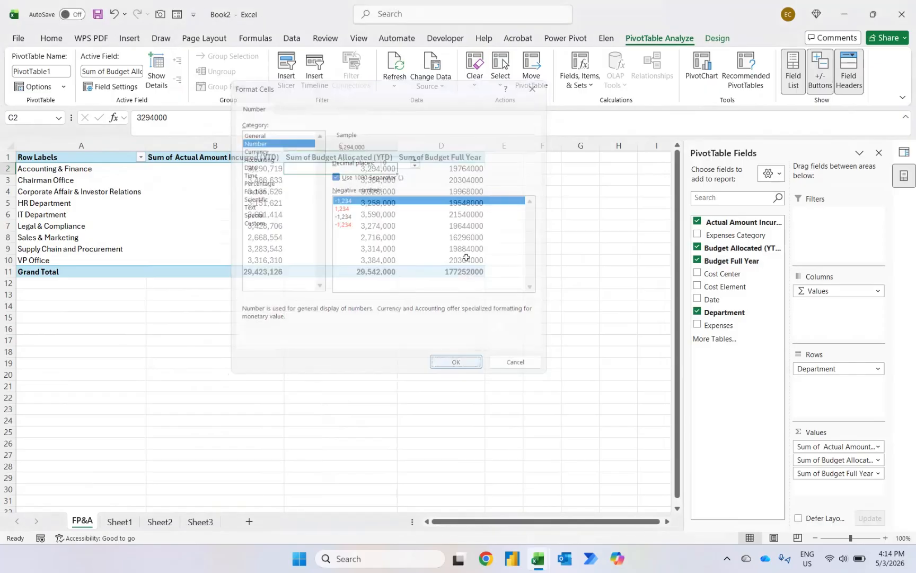
Step: Format the Budget Full Year values as Number with a 1000 separator and 0 decimal places
click(457, 170)
right_click(456, 173)
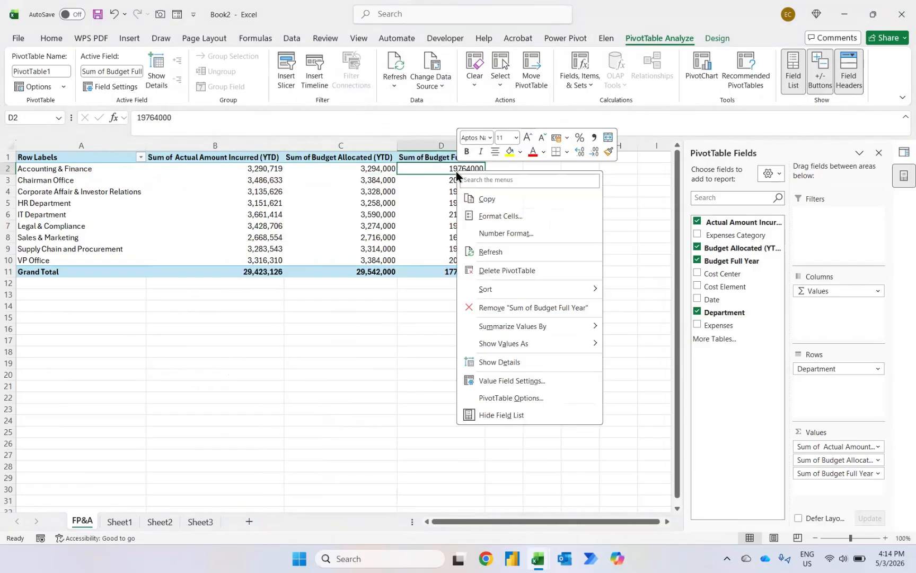
click(488, 233)
click(352, 137)
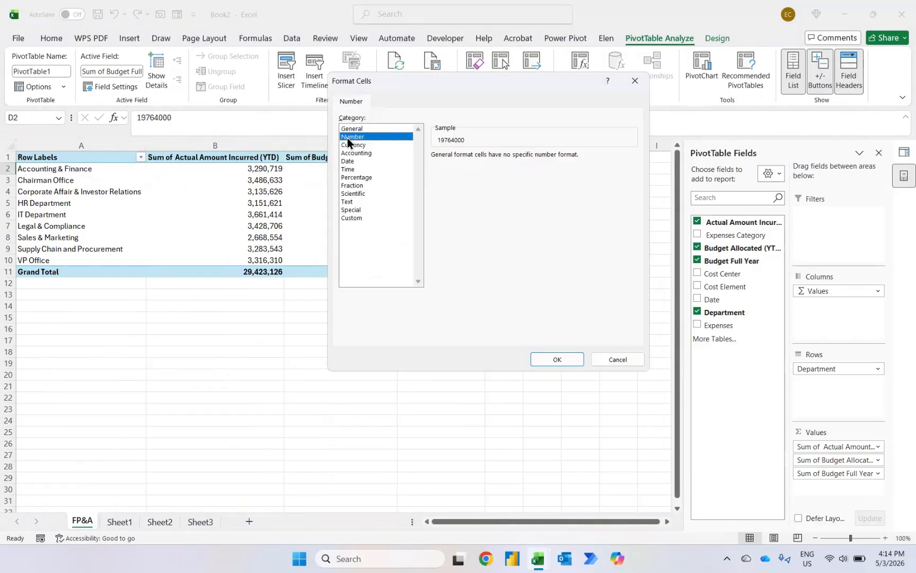
click(450, 172)
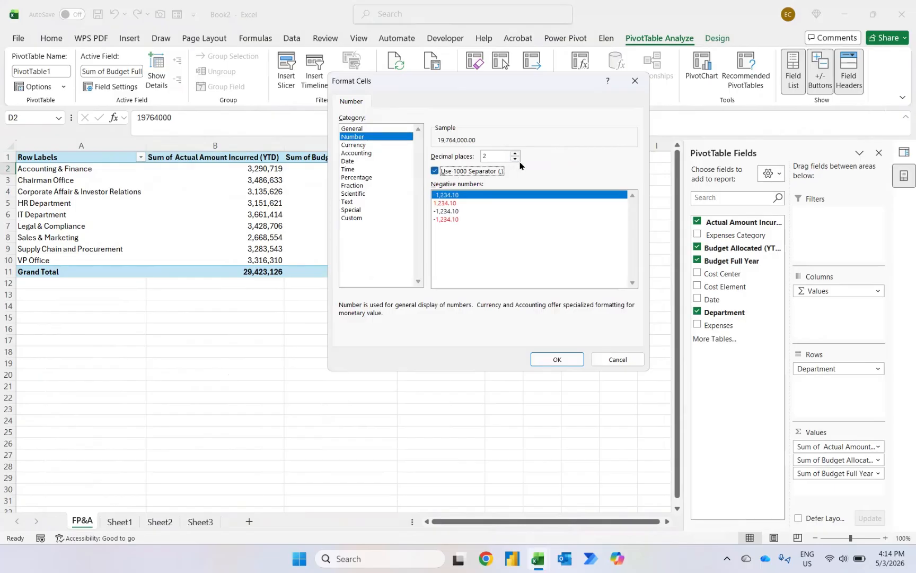
click(515, 159)
click(515, 159)
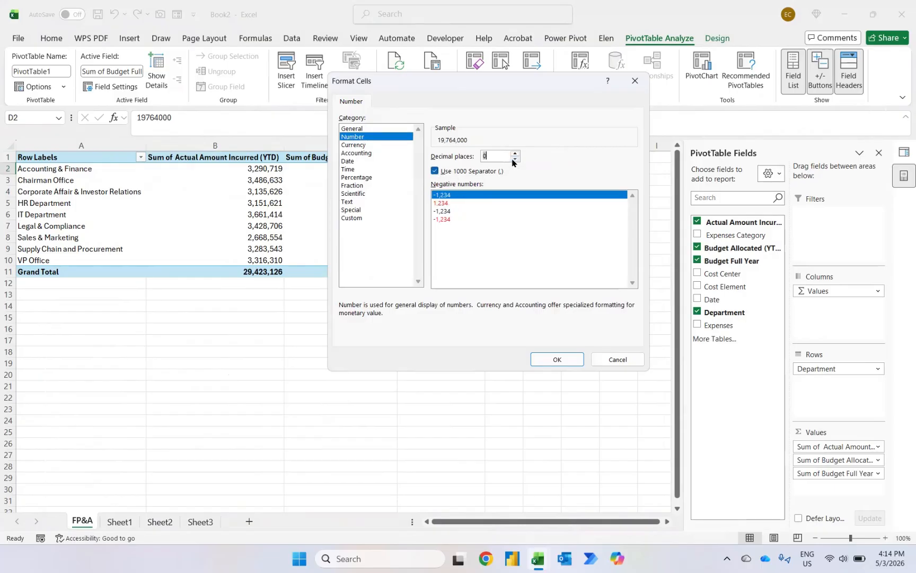
click(553, 359)
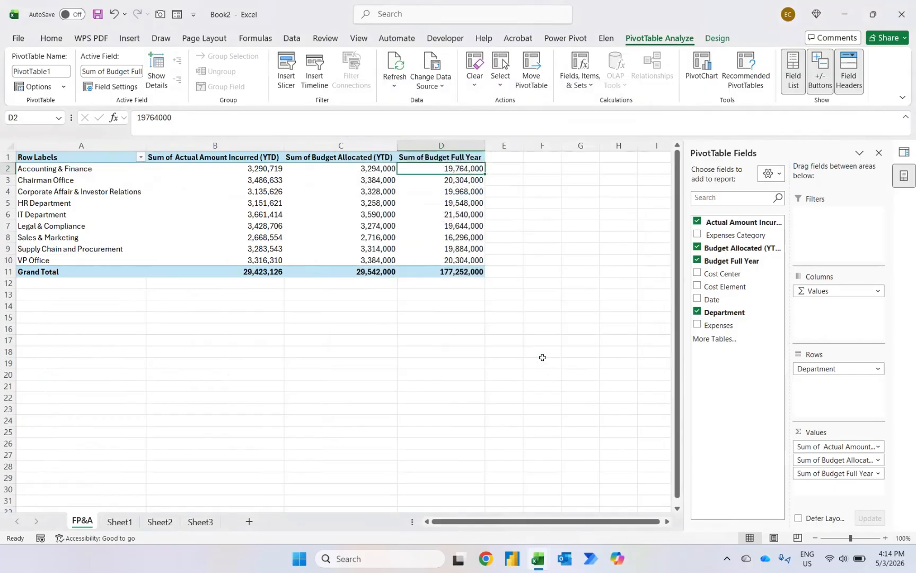
Step: Add a calculated field named Variance with the formula 'Budget Allocated (YTD)' - 'Actual Amount Incurred (YTD)' to the pivot
click(591, 81)
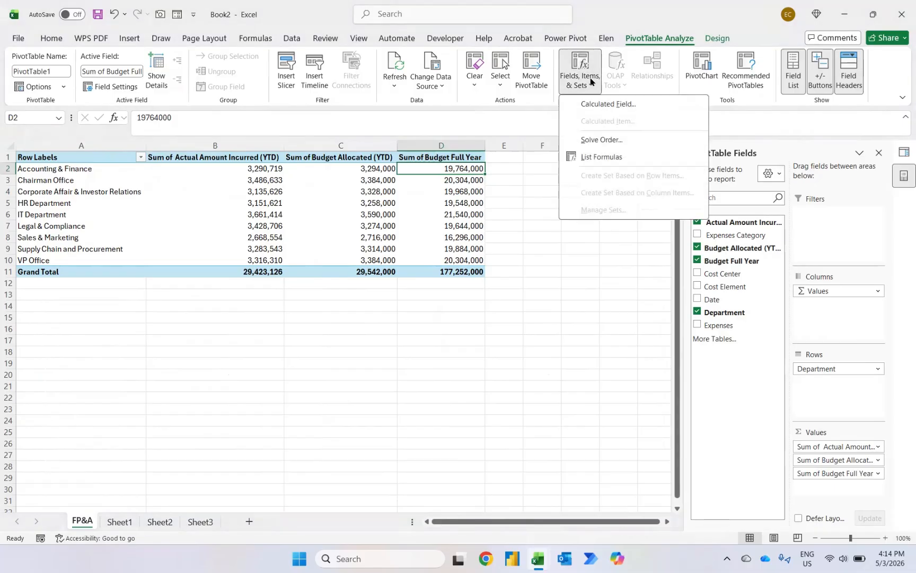
click(593, 105)
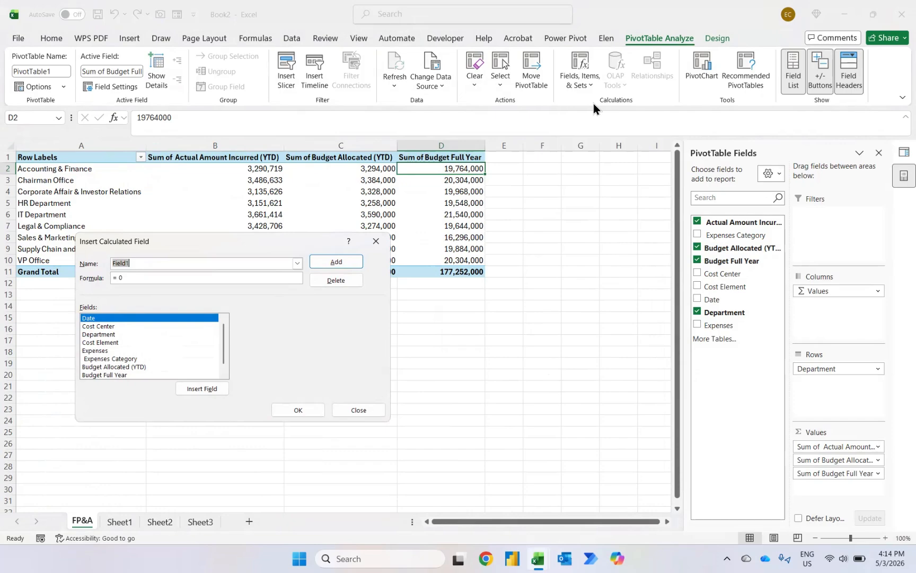
text(Variance)
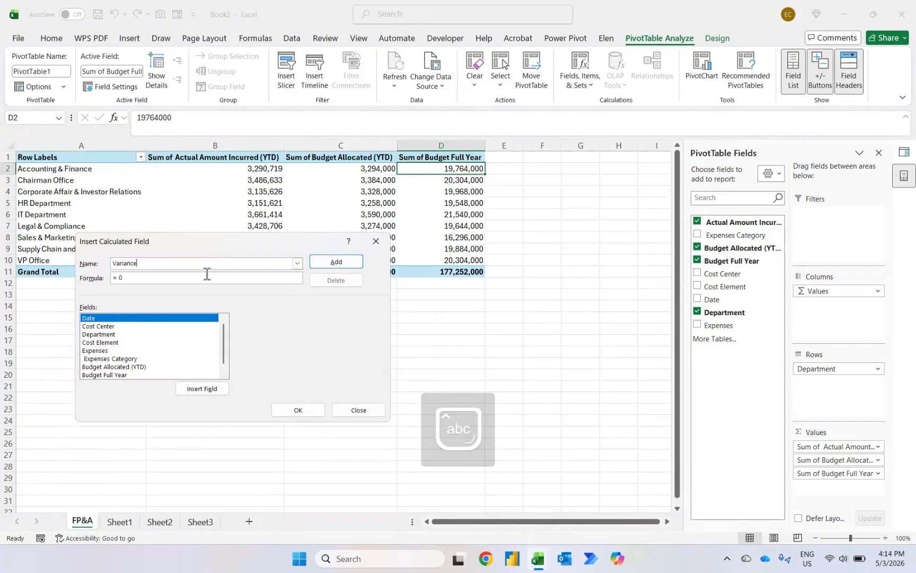
key(BackSpace)
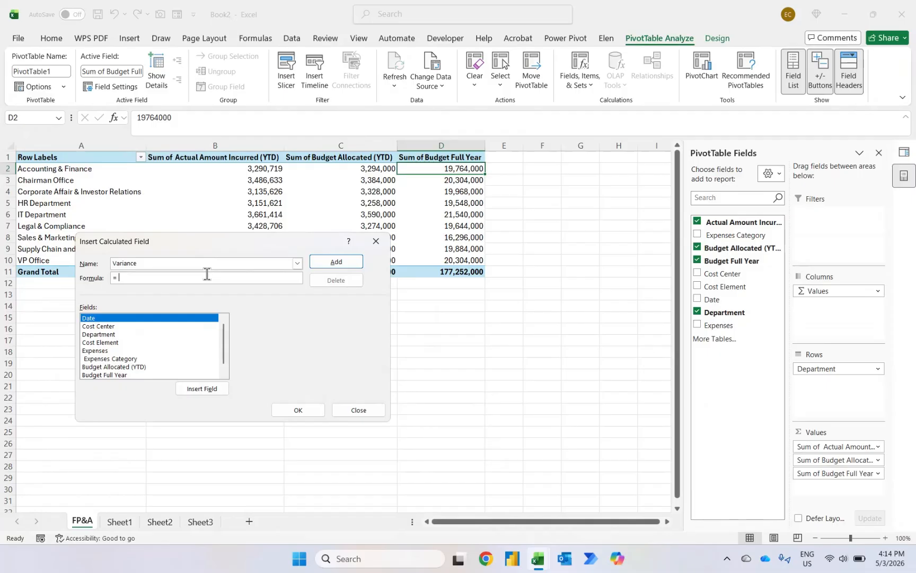
click(170, 368)
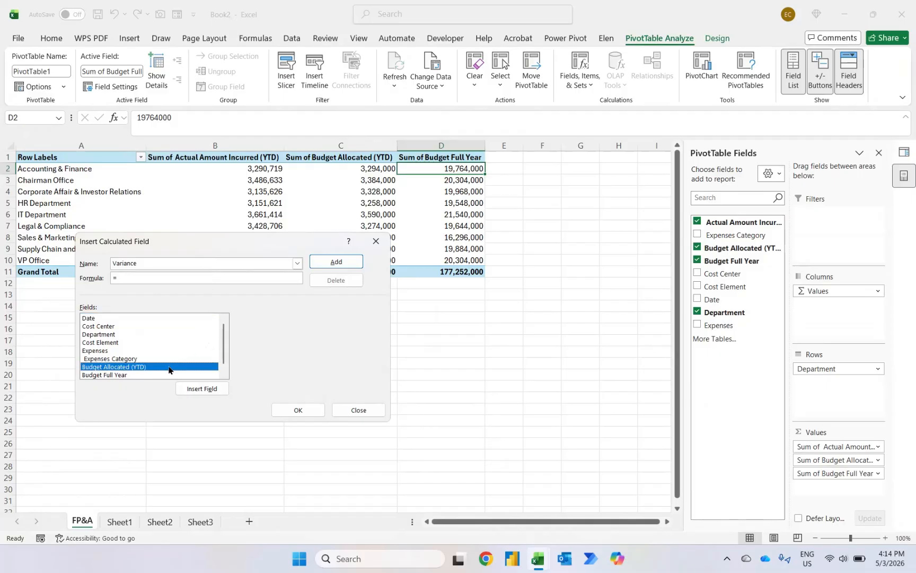
click(195, 388)
click(223, 369)
click(127, 375)
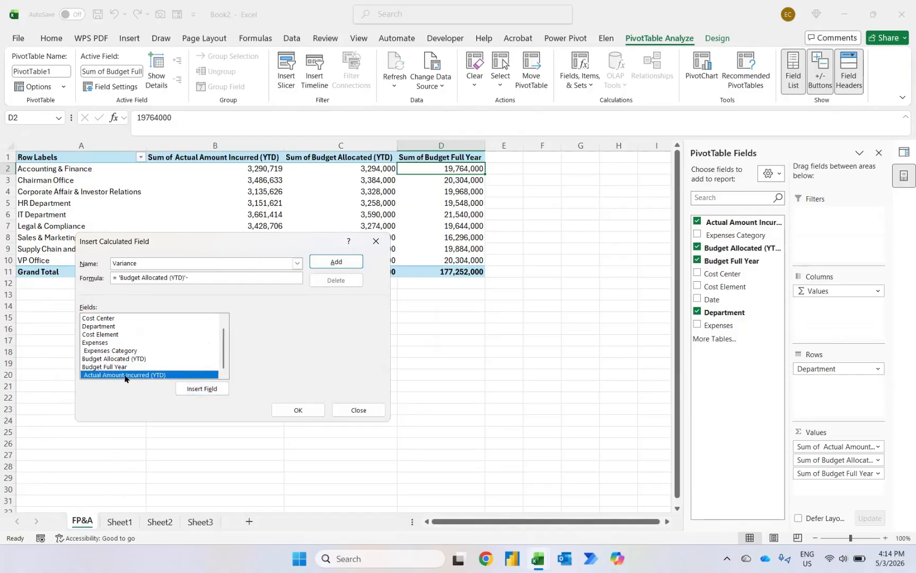
click(191, 387)
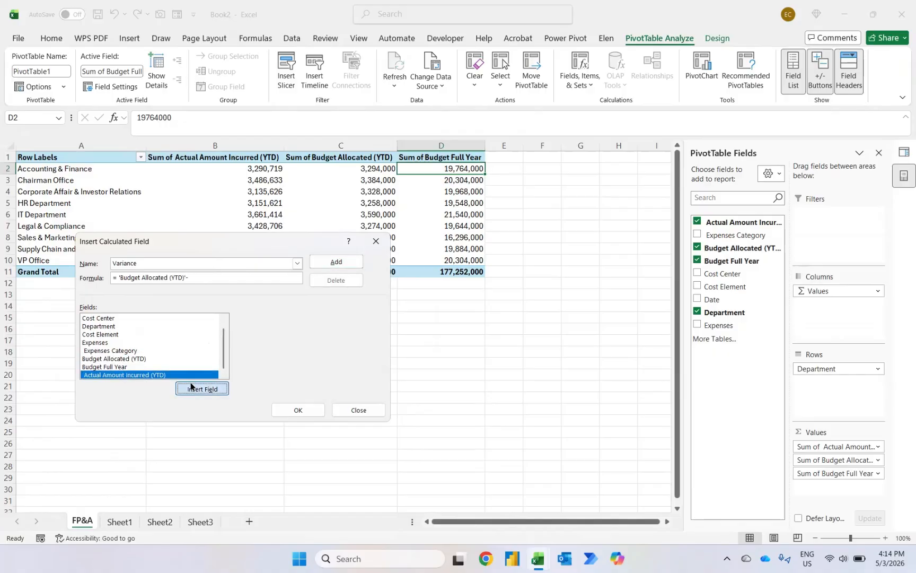
click(336, 262)
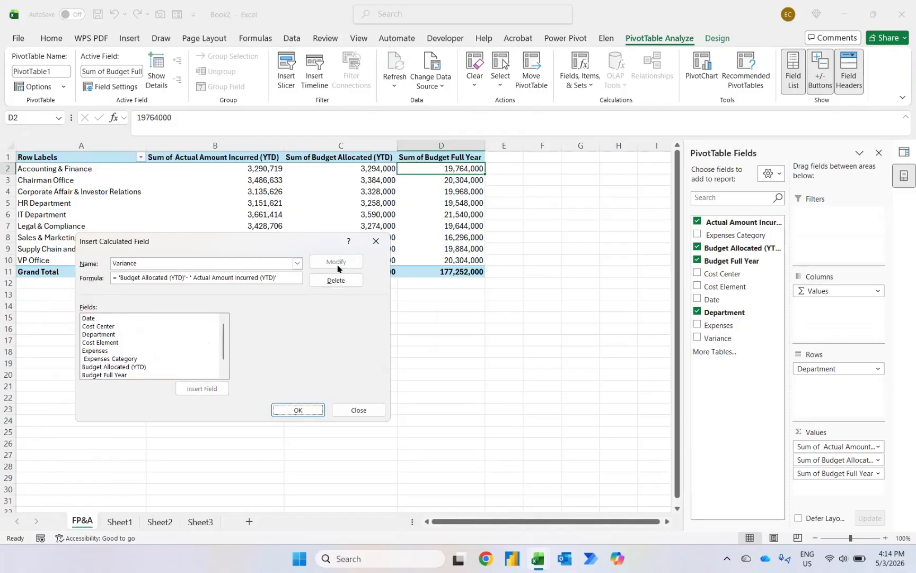
click(300, 409)
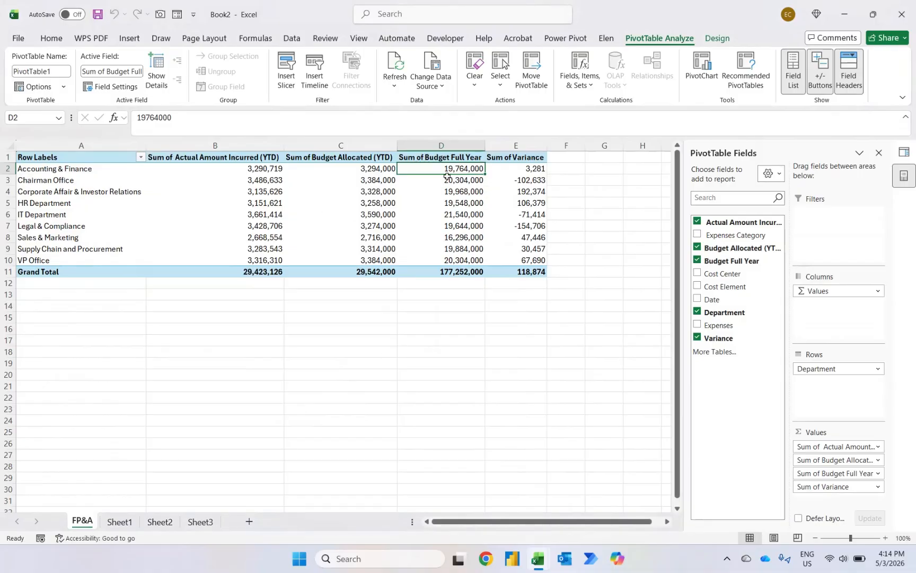
Step: Sort the departments by Sum of Variance from largest to smallest
click(521, 168)
right_click(521, 169)
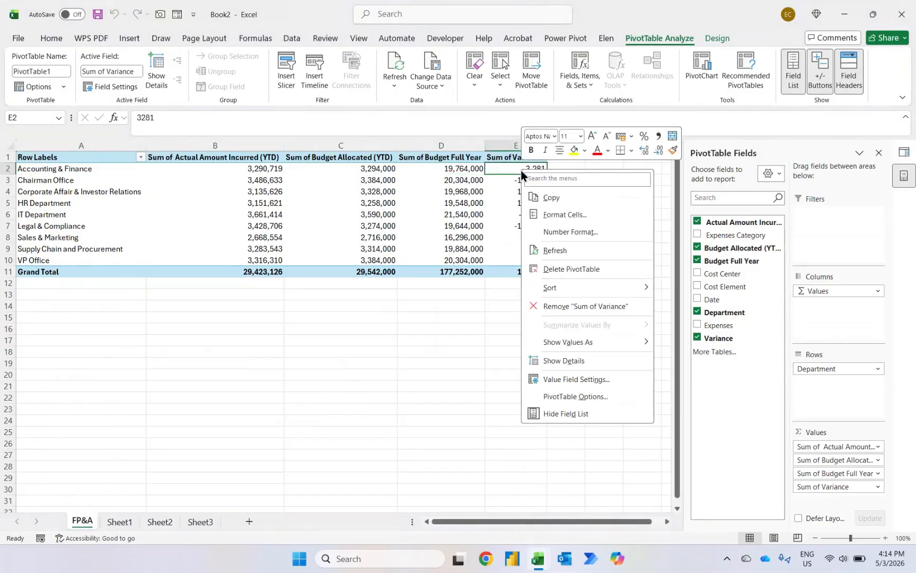
mouse_move(557, 288)
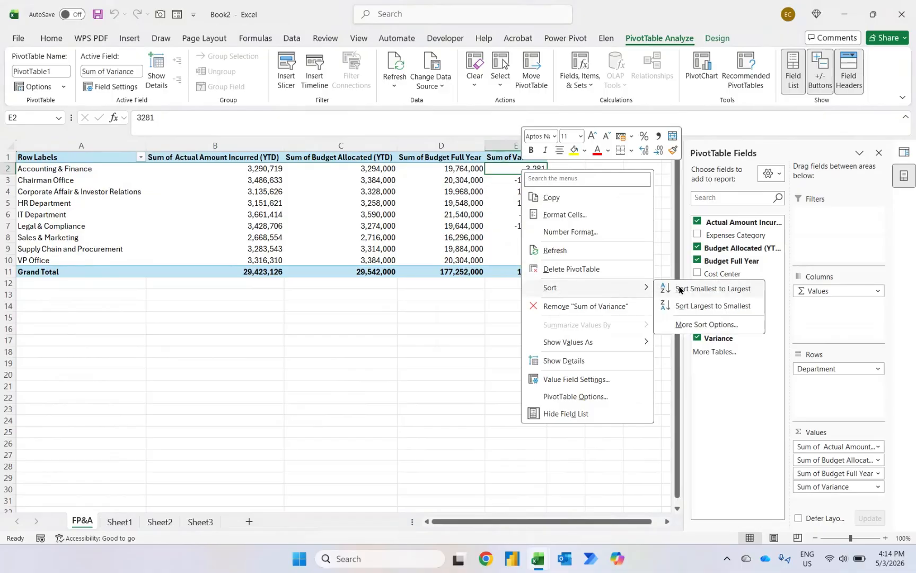
click(682, 306)
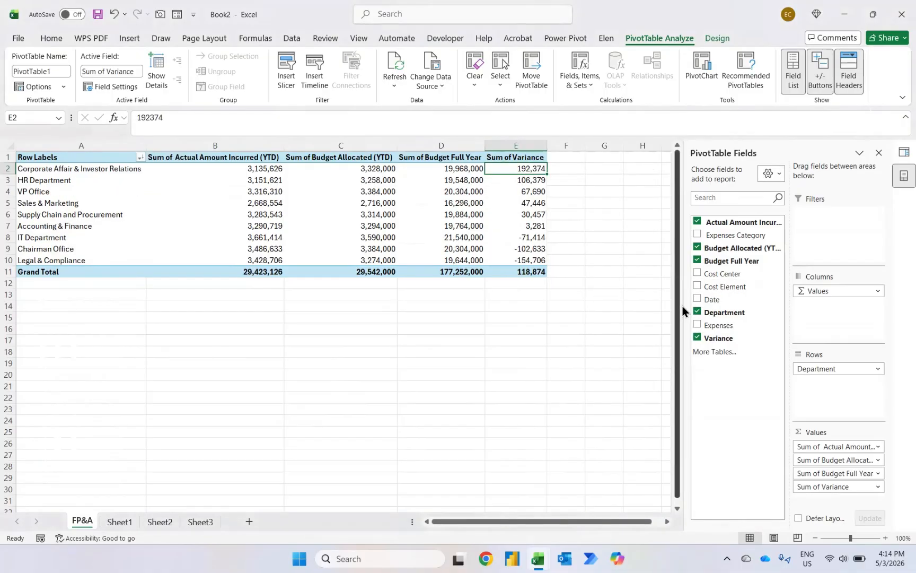
Step: Select the rows of the departments with a positive variance
key(shift+Down)
key(shift+Down)
key(shift+Down)
key(shift+Down)
key(shift+Down)
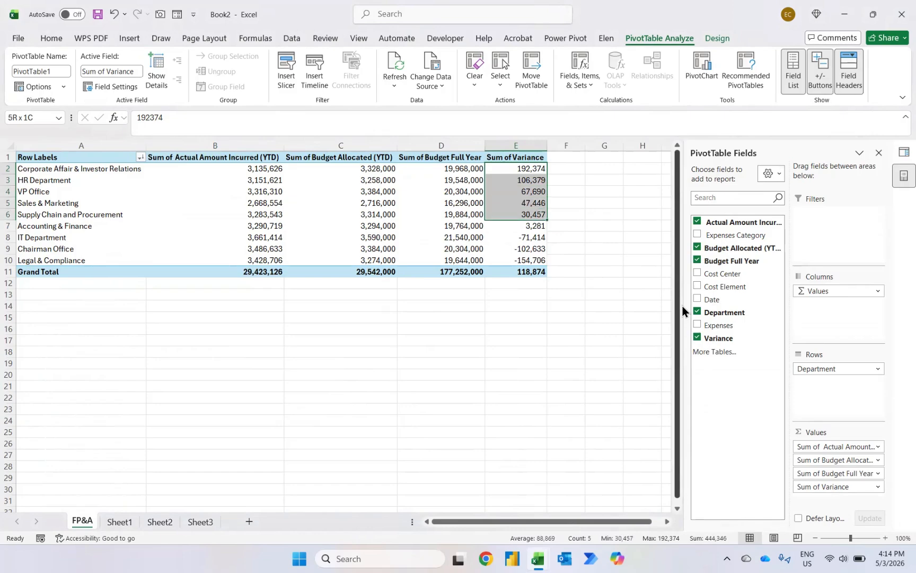
key(shift+space)
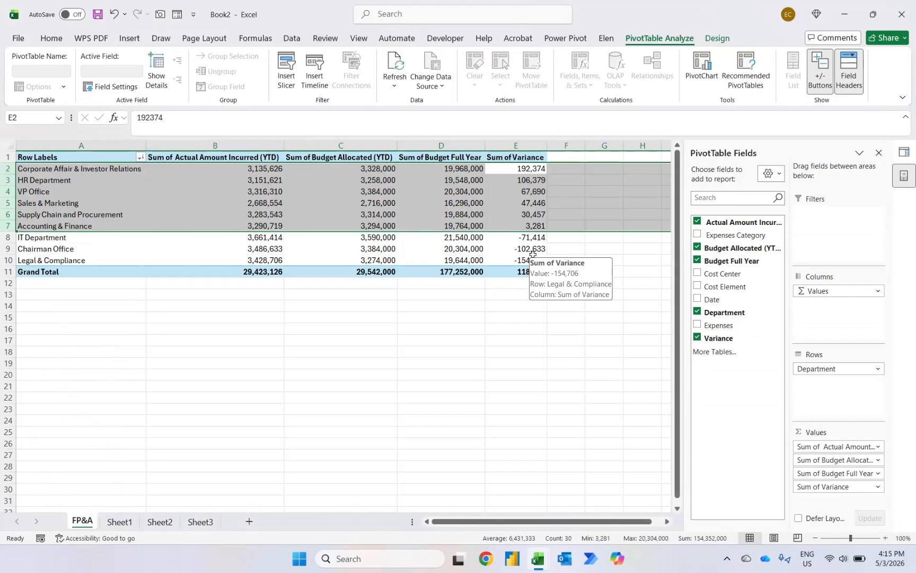
Step: Start another calculated field and name it Budget Full Year Utilisation
click(525, 157)
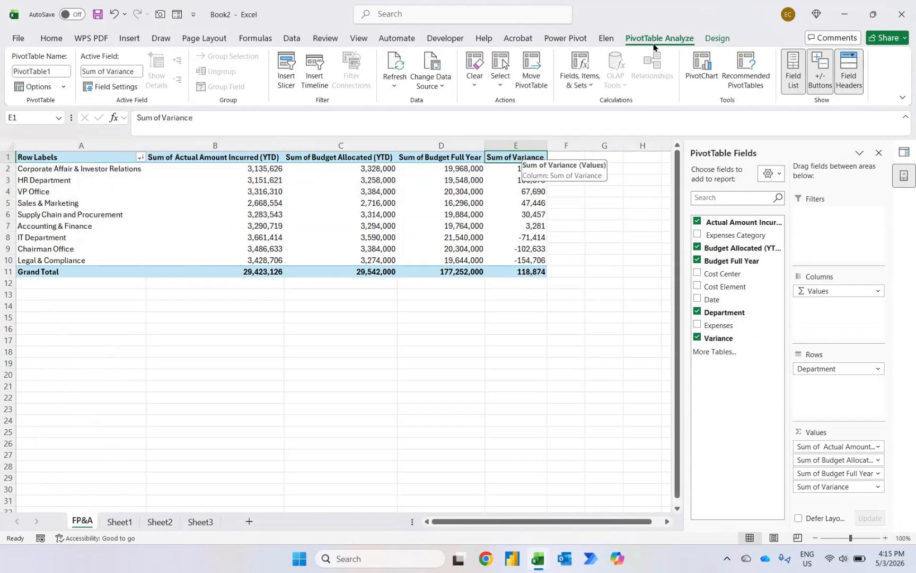
click(580, 78)
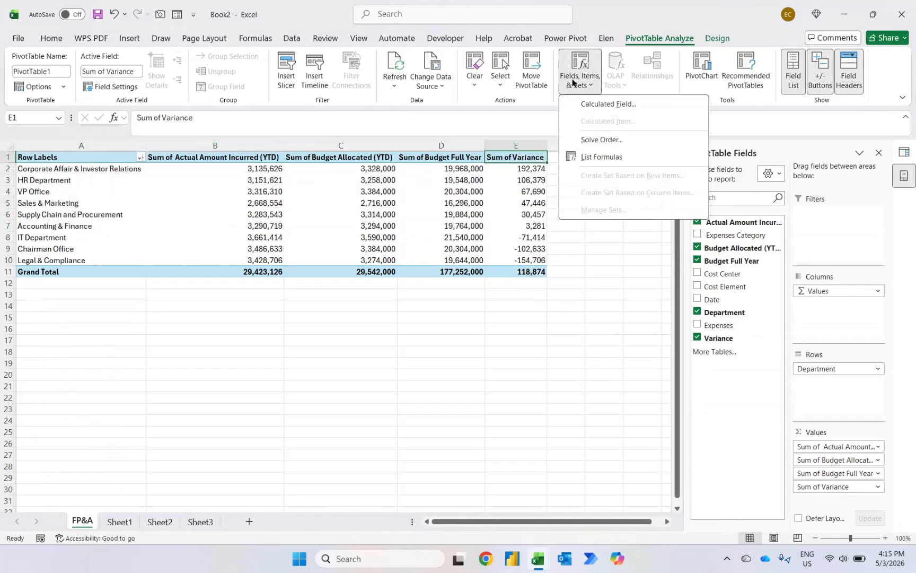
click(580, 104)
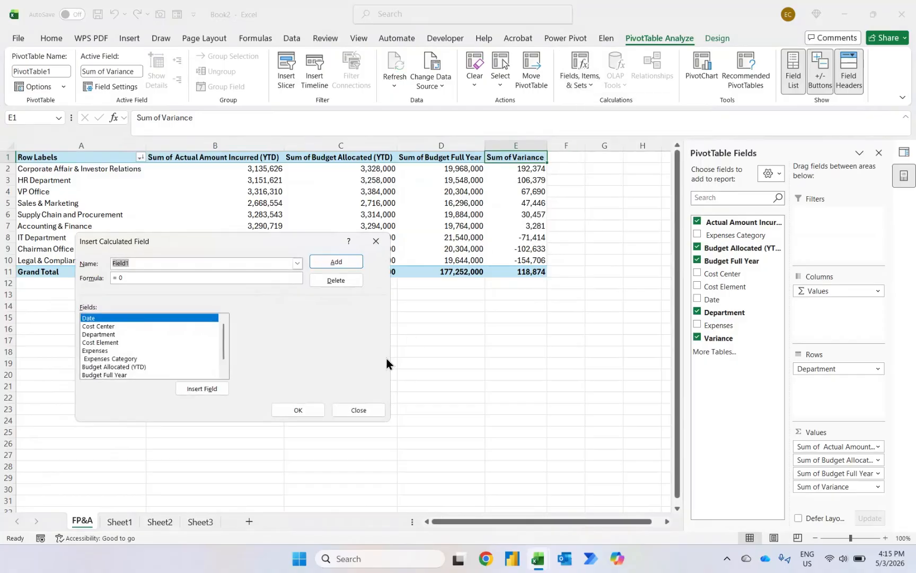
text(Budget)
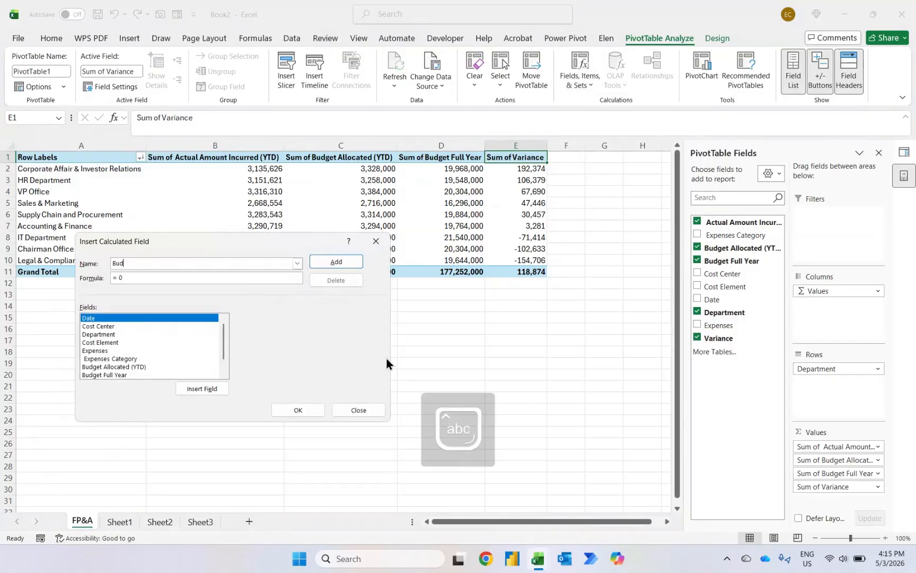
key(BackSpace)
key(BackSpace)
key(BackSpace)
key(BackSpace)
text(dget Full Year Utilisation)
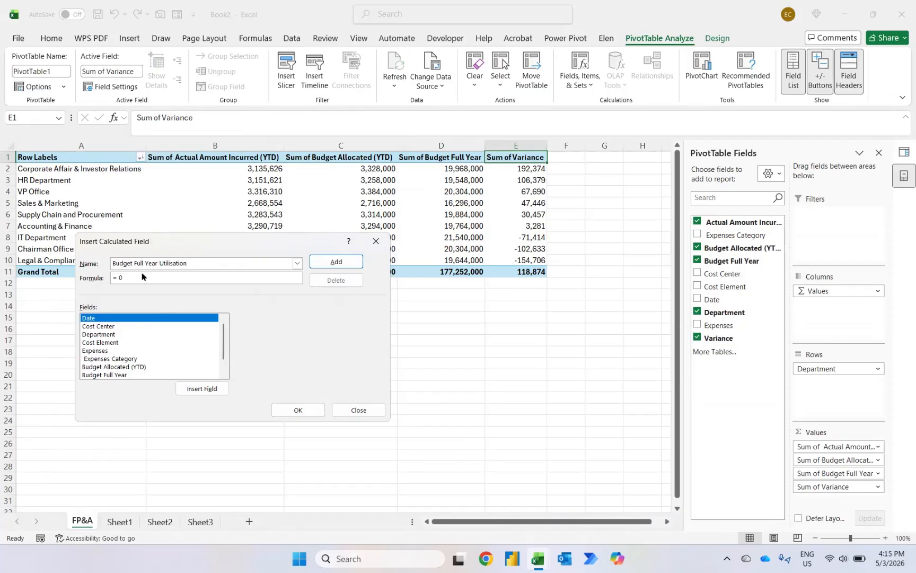
Step: Set its formula to 'Actual Amount Incurred (YTD)' / 'Budget Full Year' and add the field to the pivot
key(BackSpace)
scroll(131, 366, down, 1)
click(131, 367)
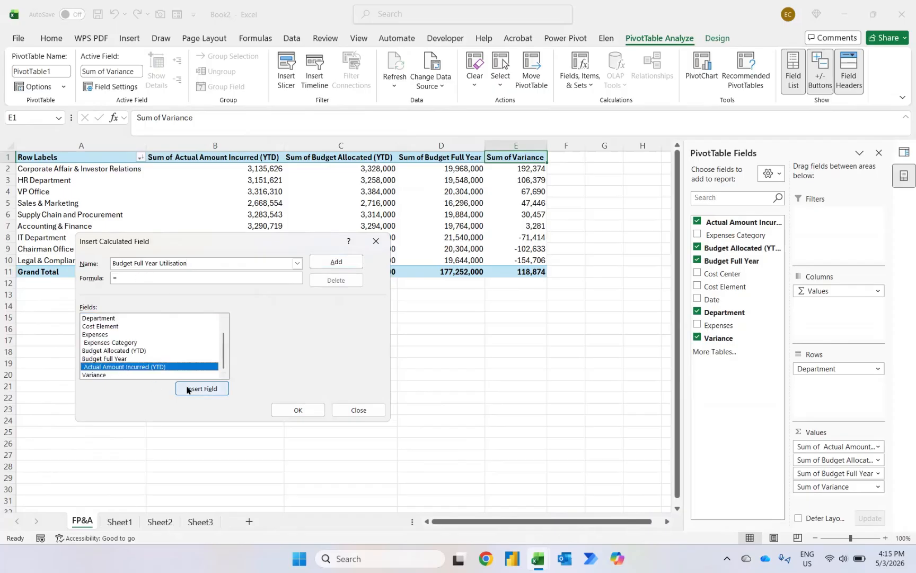
click(202, 389)
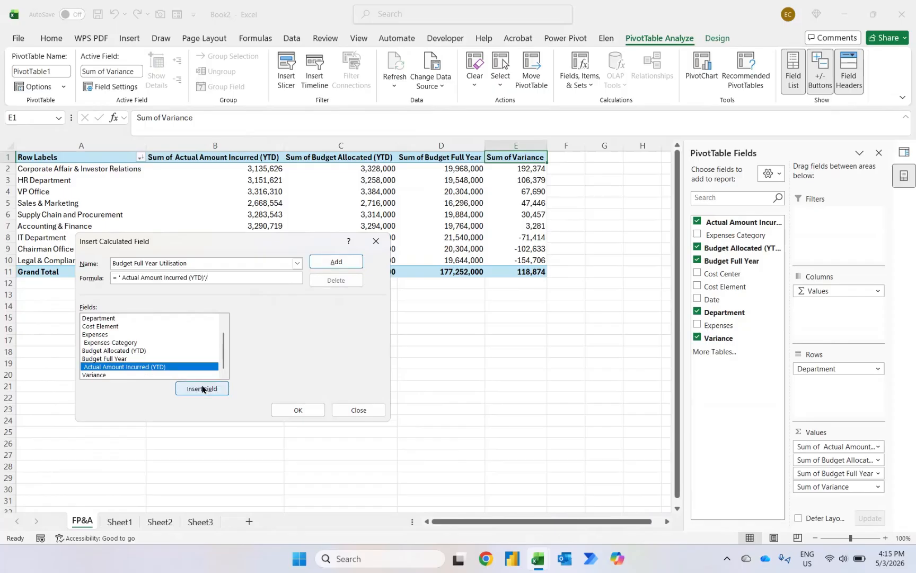
text(/)
click(111, 359)
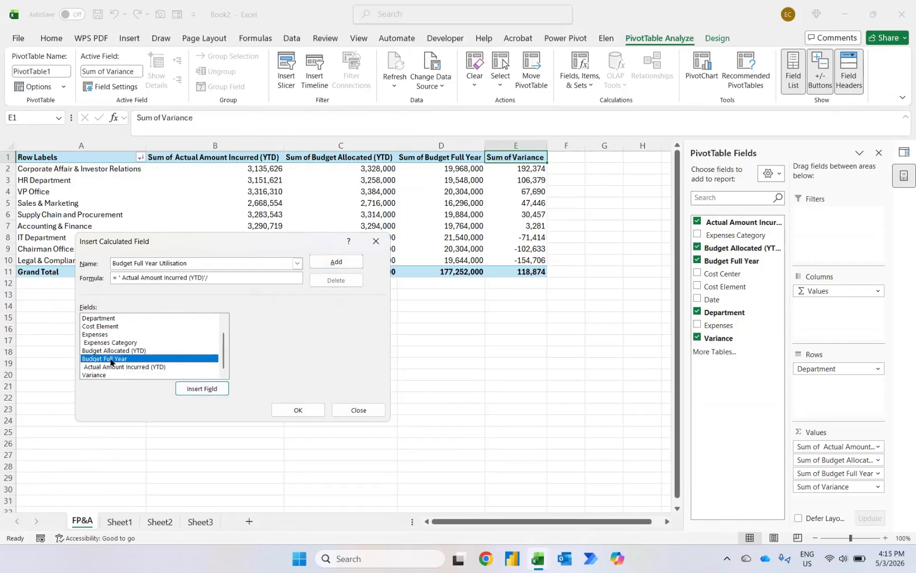
click(193, 389)
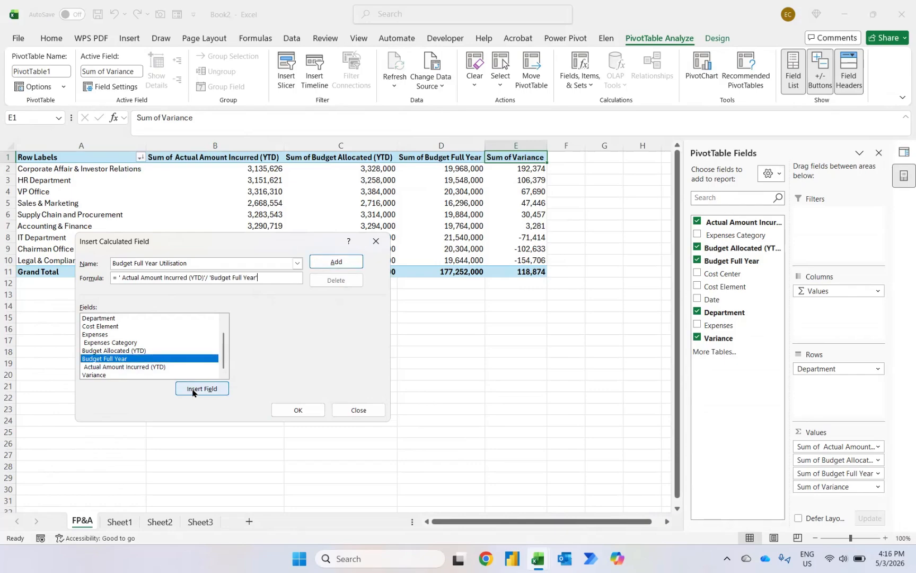
click(333, 262)
click(298, 409)
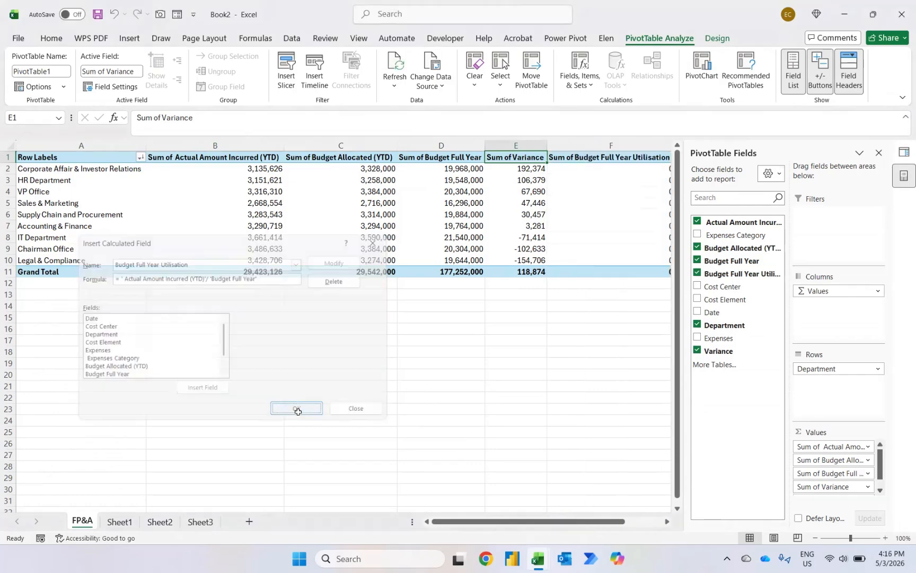
Step: Format the Budget Full Year Utilisation values as a percentage with two decimal places
click(566, 169)
right_click(568, 172)
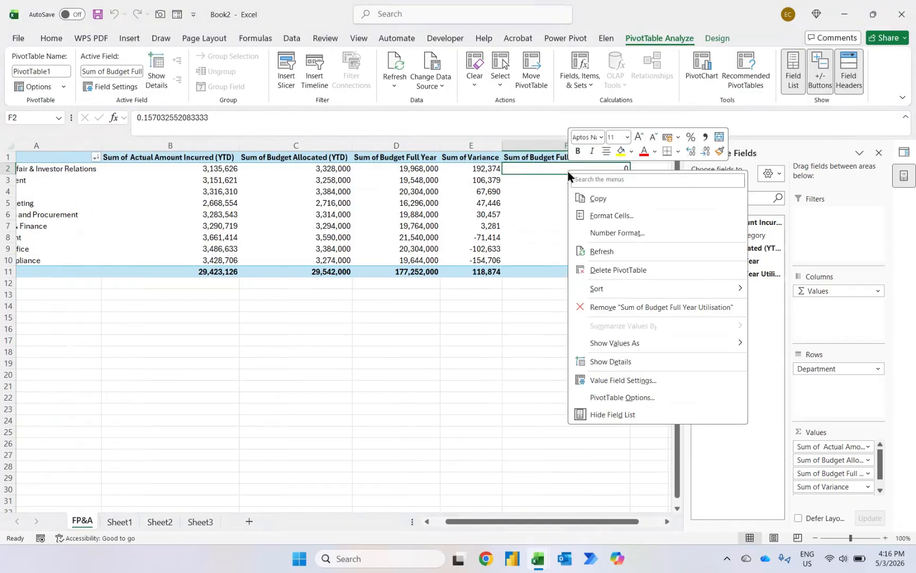
click(608, 238)
click(467, 183)
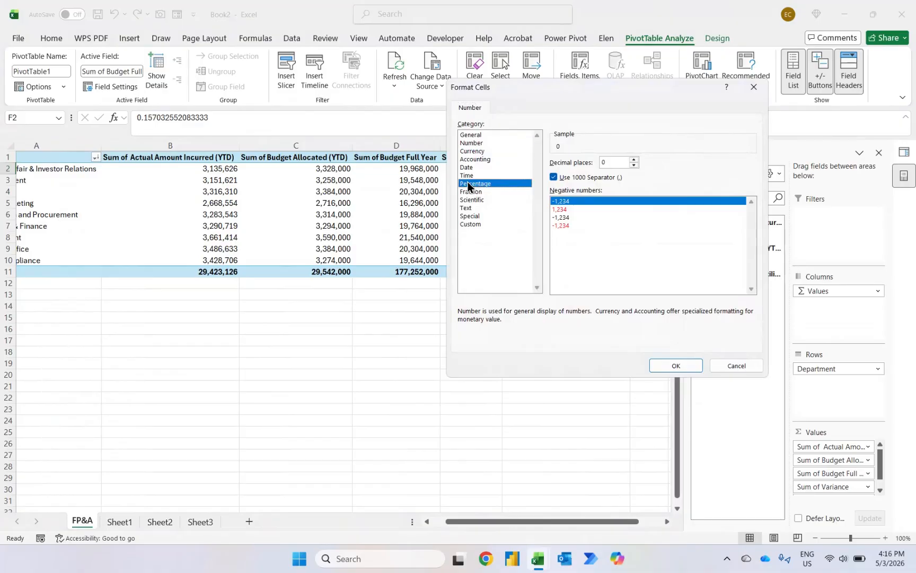
key(Return)
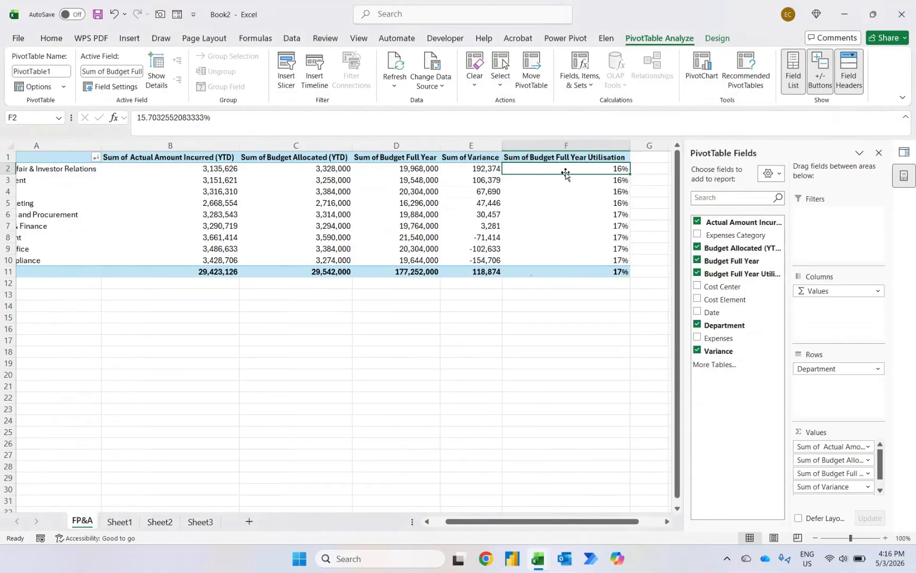
right_click(601, 171)
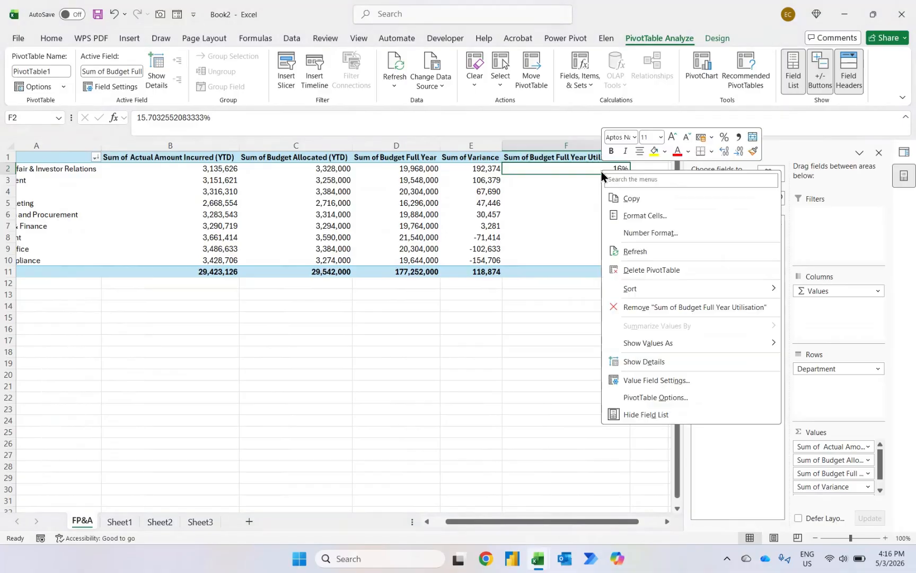
click(623, 234)
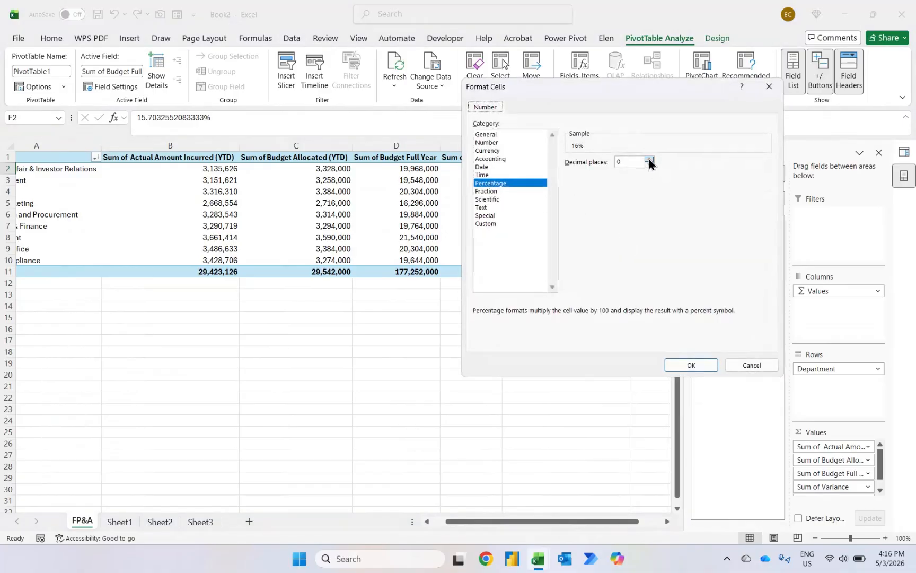
click(649, 159)
click(649, 159)
click(676, 365)
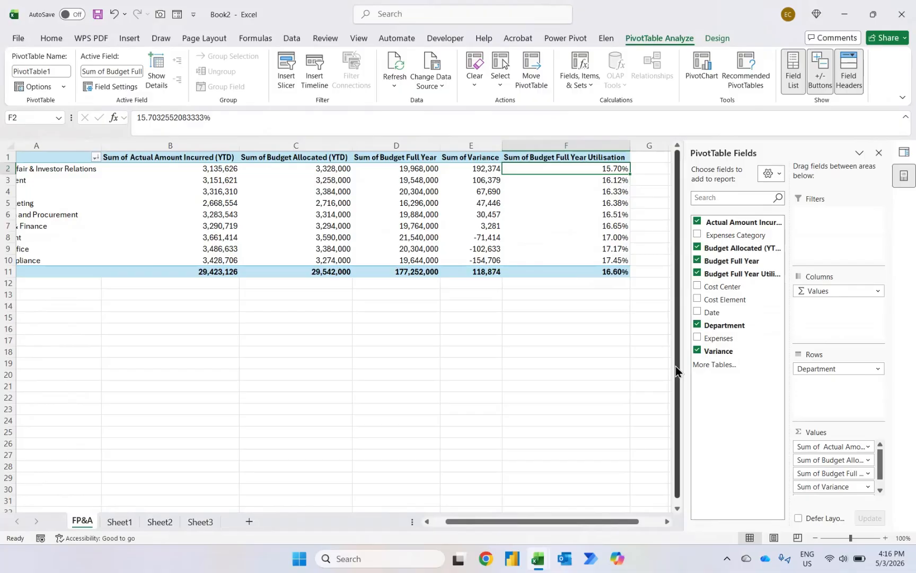
Step: Copy the entire PivotTable and paste a duplicate starting at cell A15
key(Left)
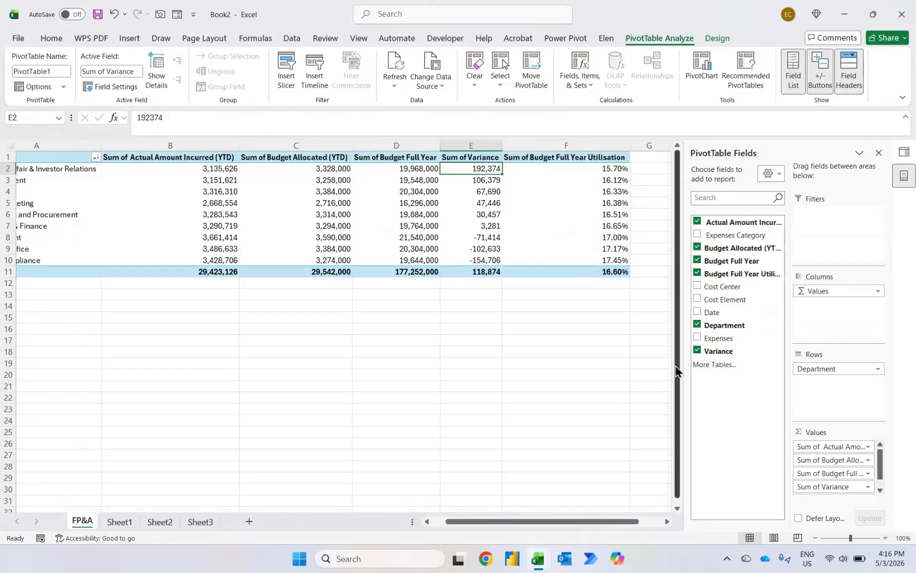
key(Right)
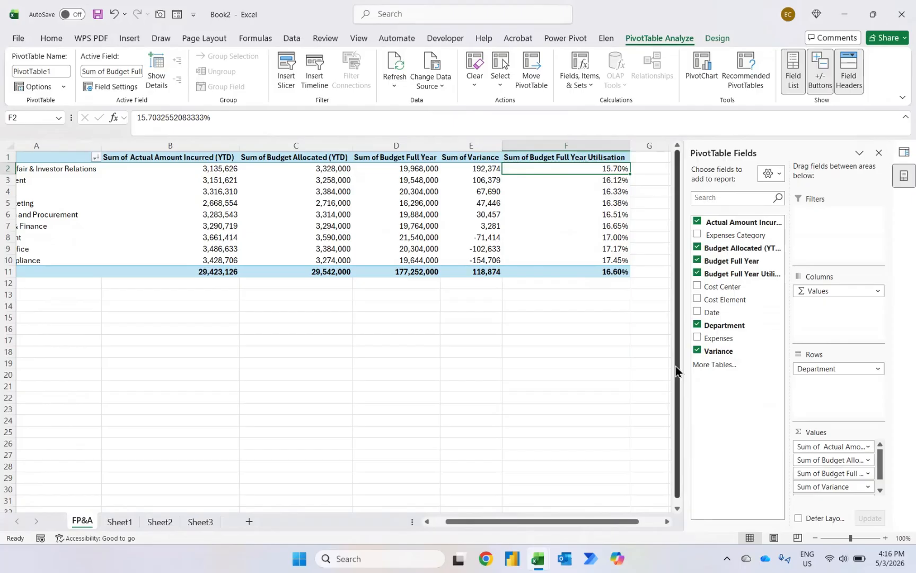
key(Left)
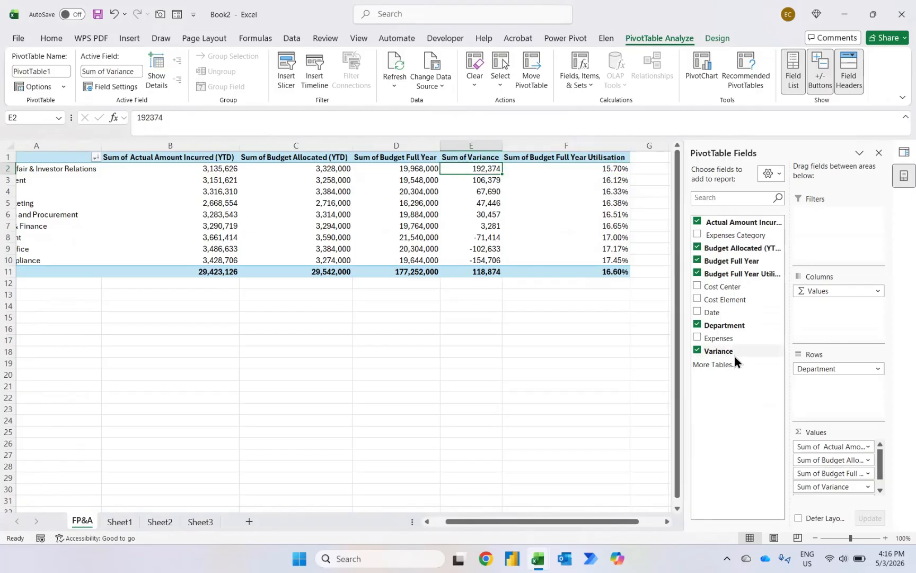
key(Left)
key(Left)
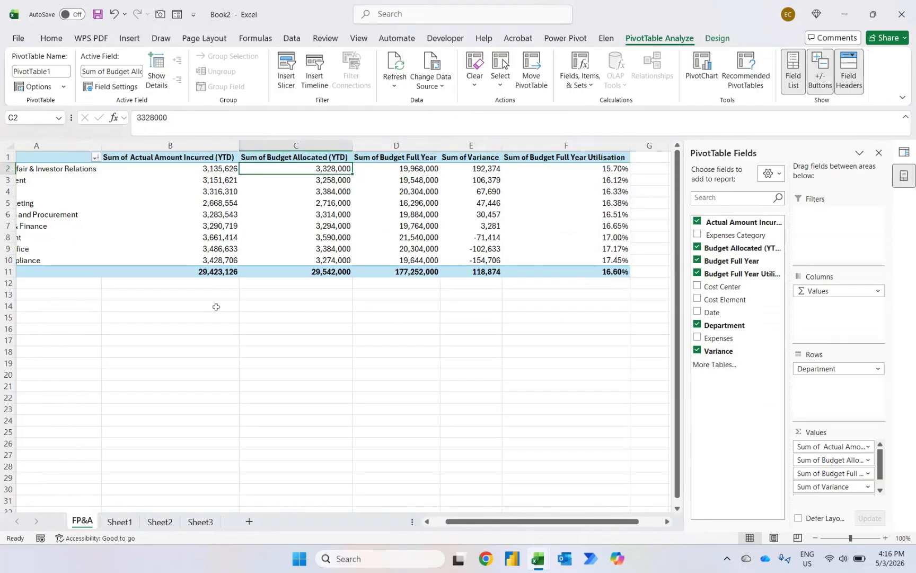
key(ctrl+a)
key(ctrl+c)
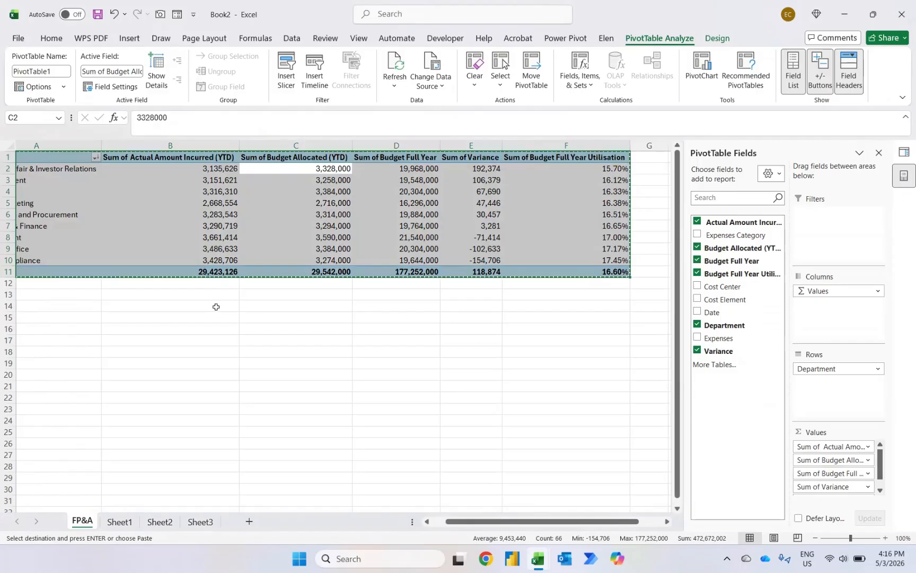
click(46, 315)
key(ctrl+v)
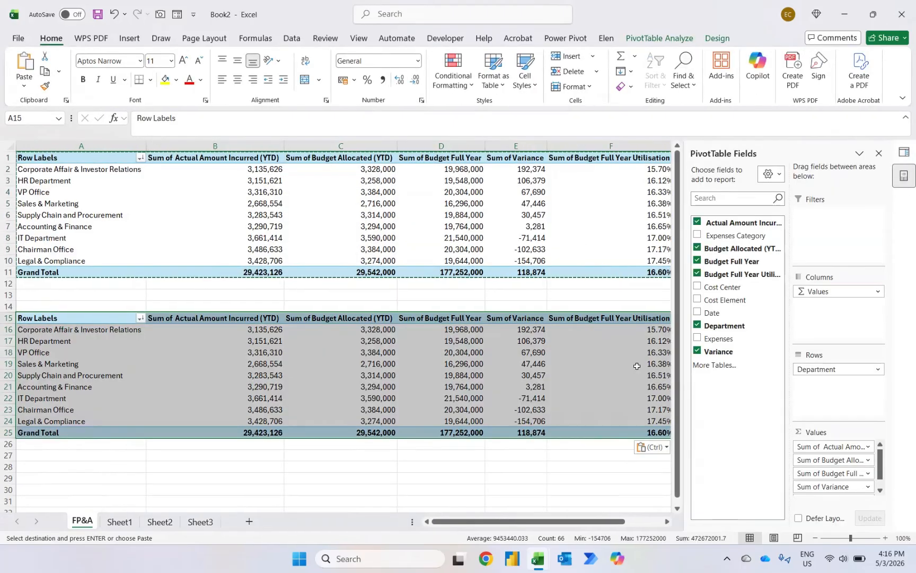
Step: Clear all fields from the copied PivotTable and place Date in its rows instead
click(698, 351)
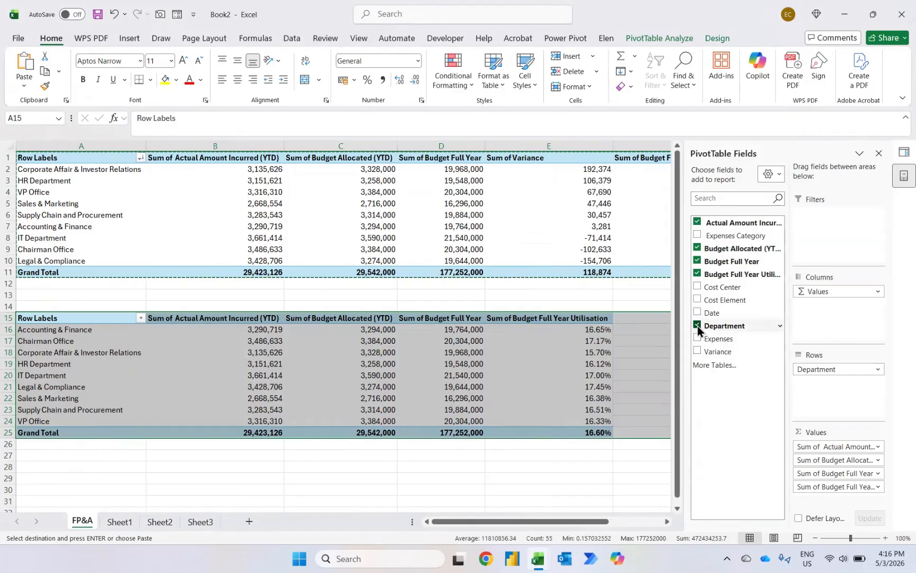
click(698, 326)
click(697, 274)
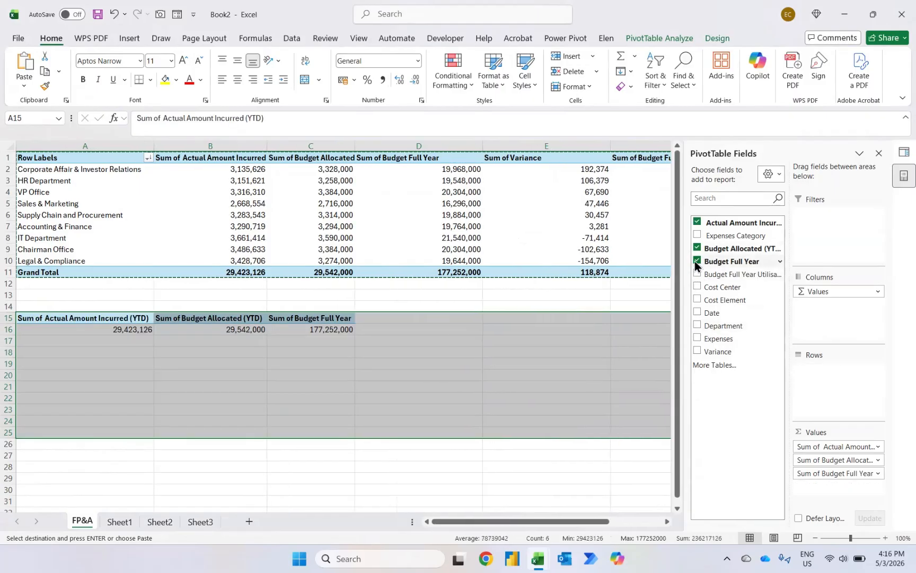
click(696, 260)
click(695, 247)
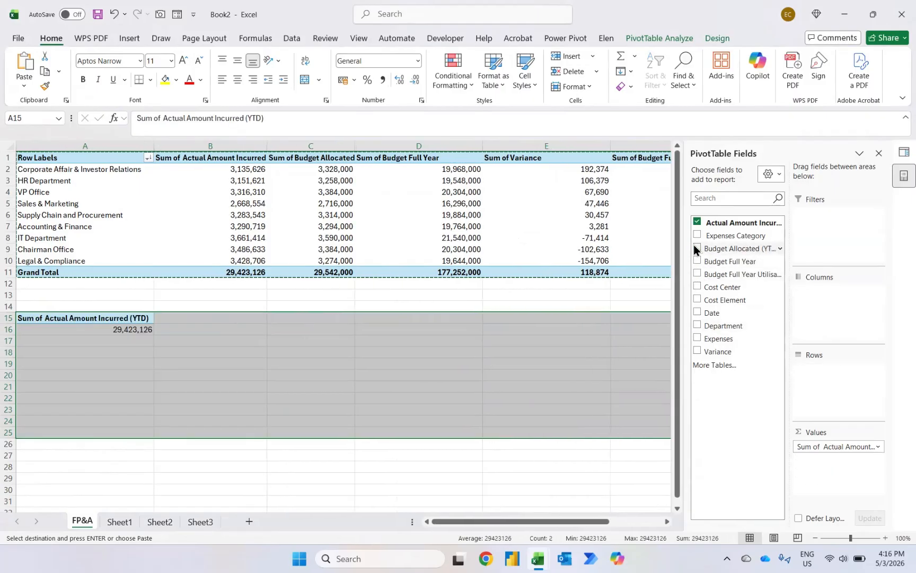
click(696, 222)
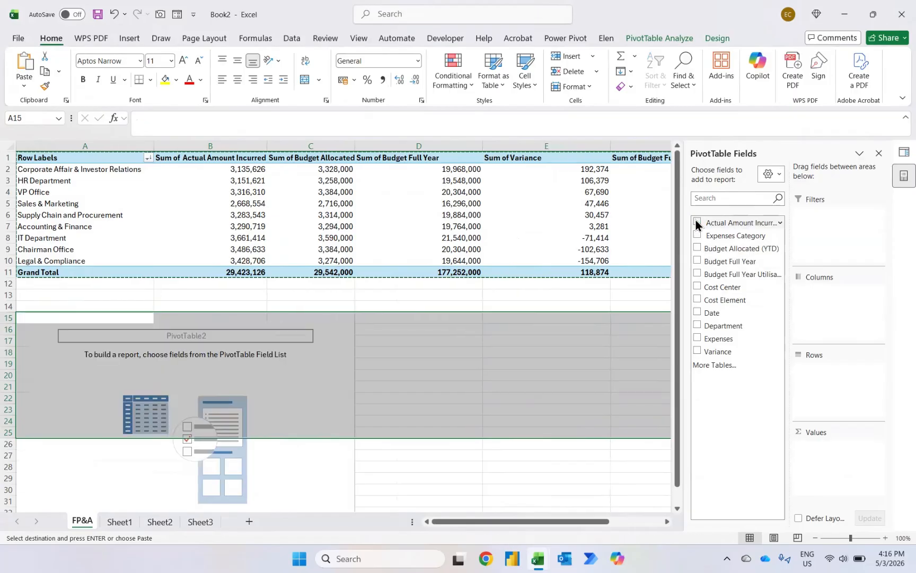
click(698, 312)
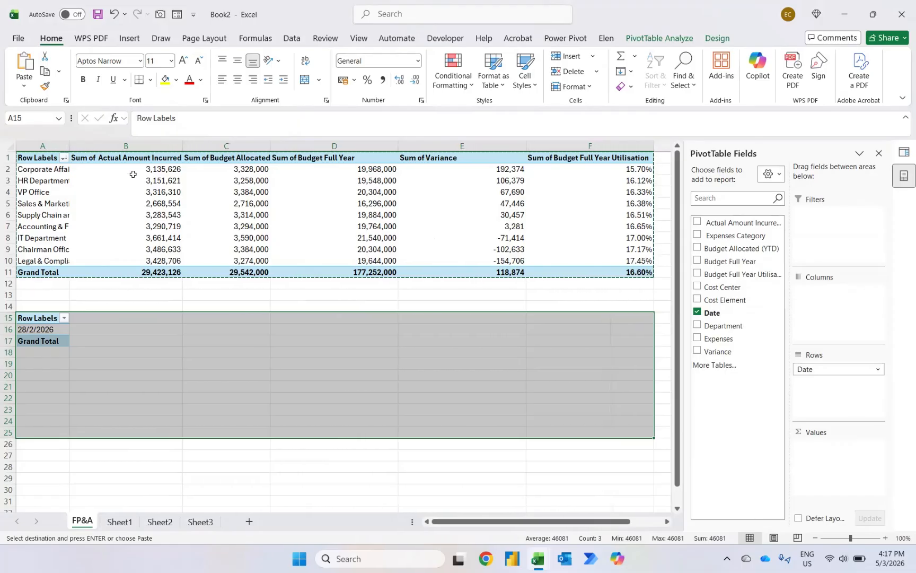
Step: Start a new calculated field on the original PivotTable and name it Year End Utlisation
mouse_move(133, 174)
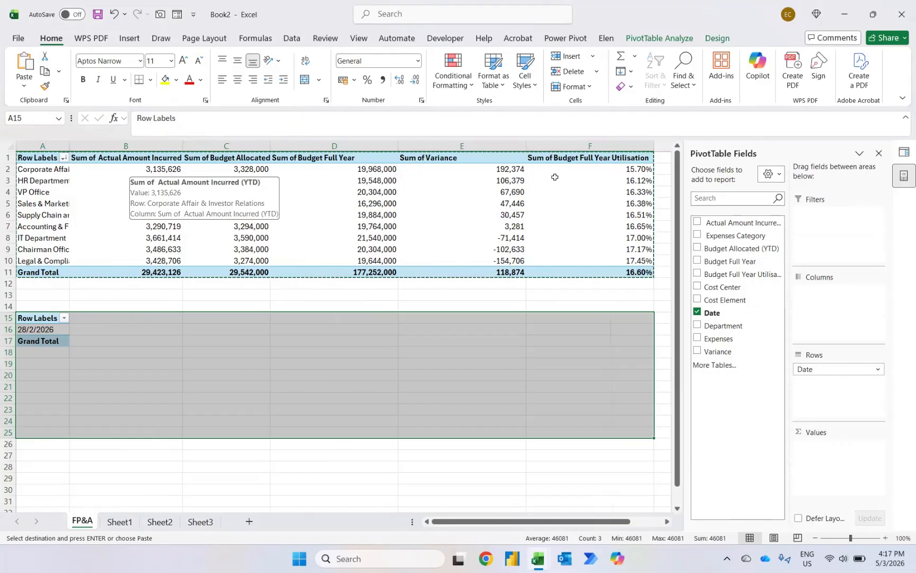
click(617, 157)
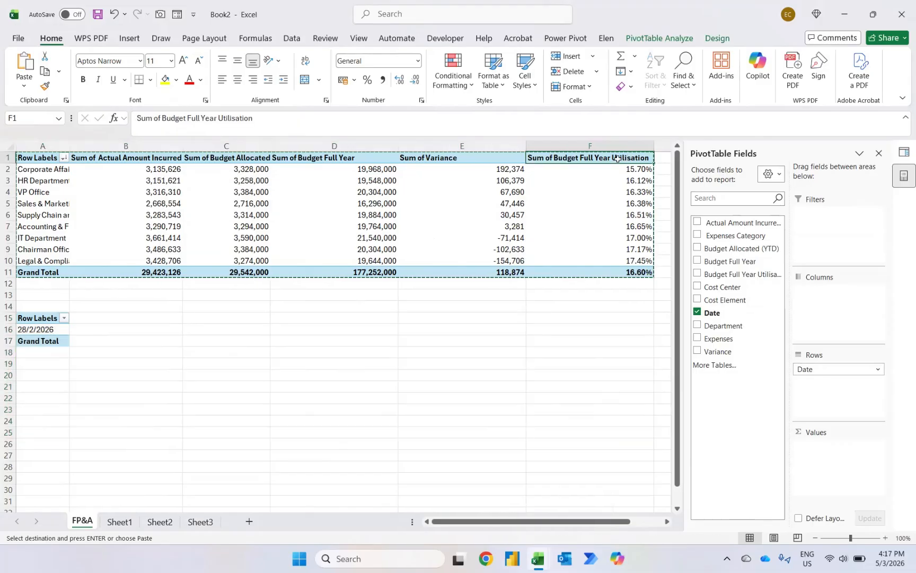
click(652, 37)
click(582, 70)
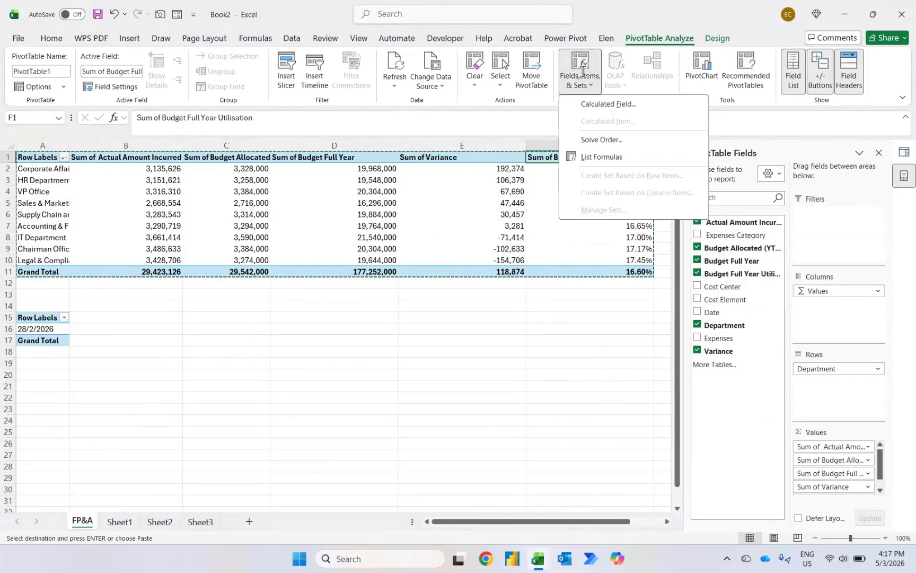
click(603, 104)
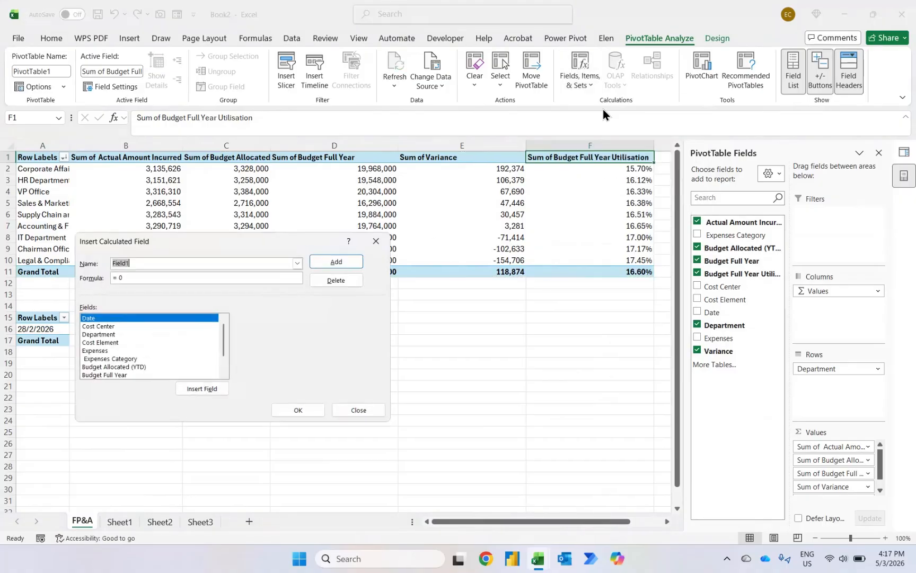
text(Y)
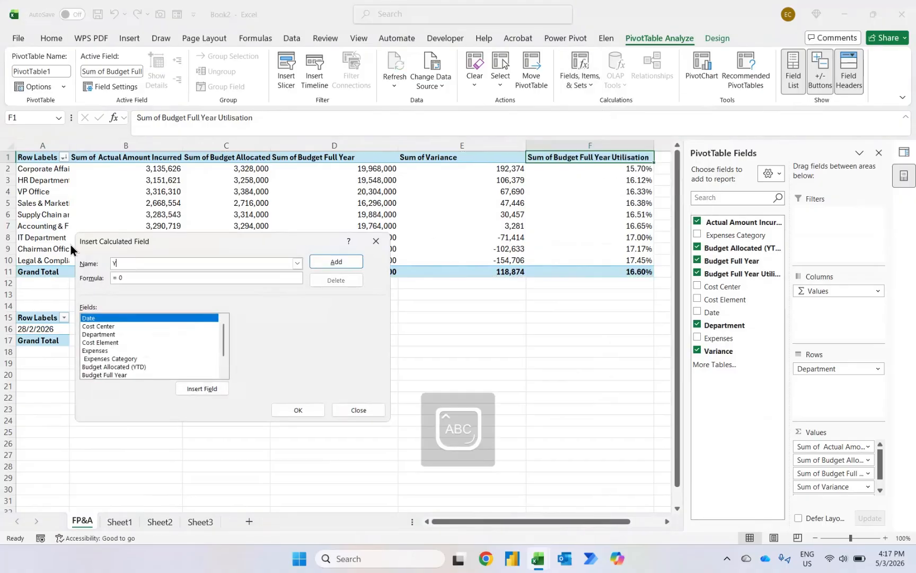
text(ear End Utlisation)
Step: Set its formula to 'Budget Full Year Utilisation'/2 * 12 and add the field to the pivot
click(131, 279)
key(BackSpace)
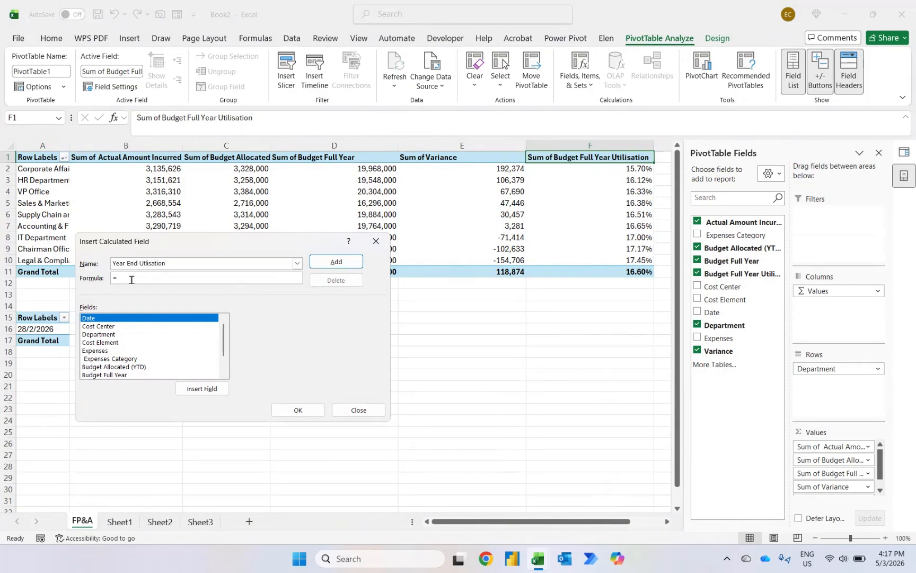
scroll(213, 339, down, 1)
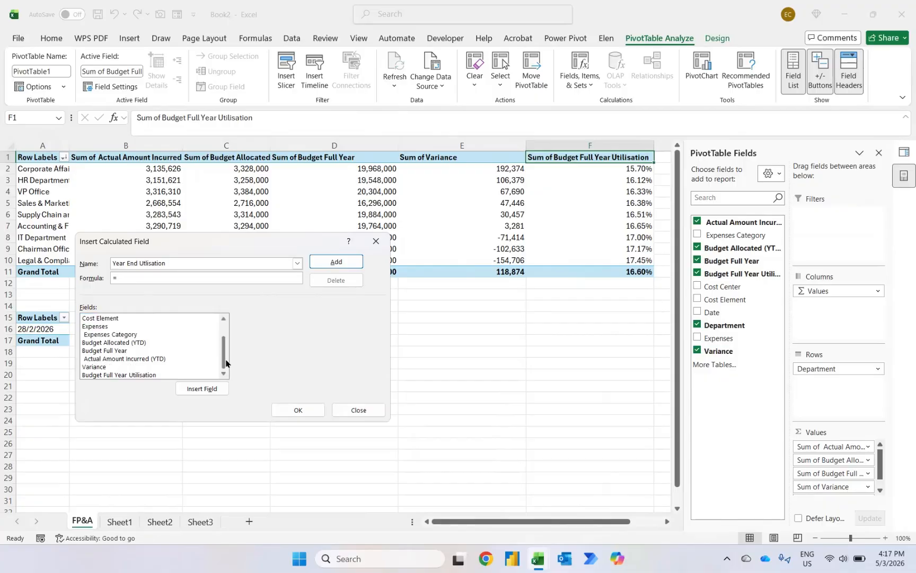
click(152, 375)
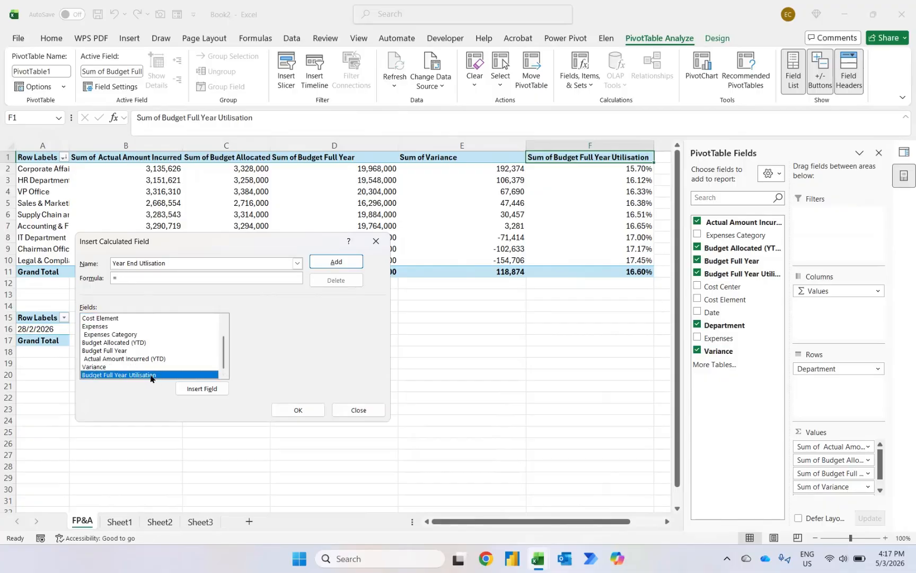
click(213, 393)
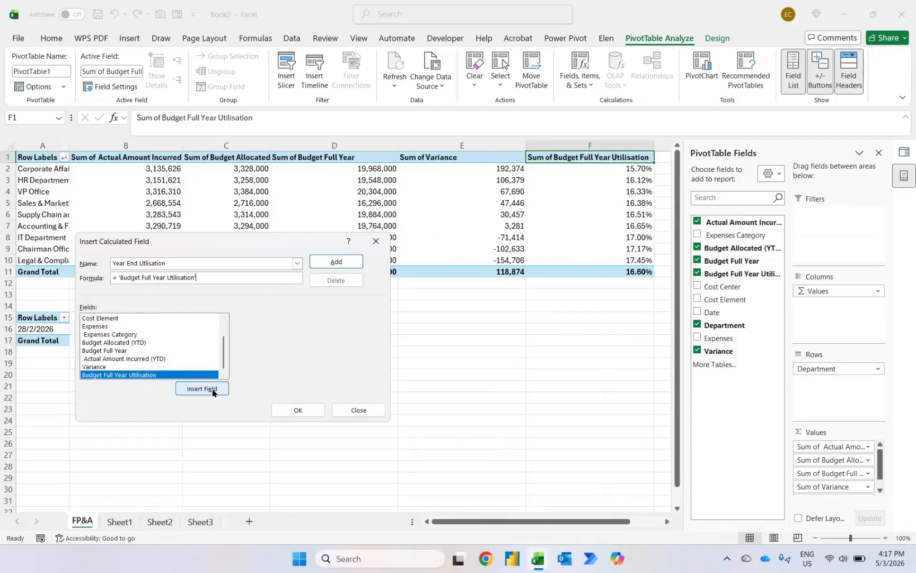
text(/)
text(2 * 12)
click(327, 262)
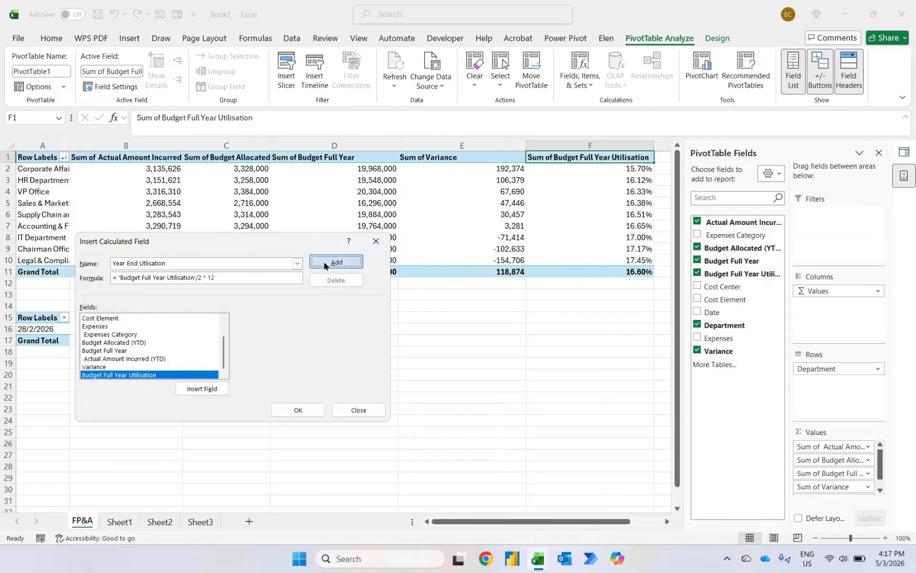
click(300, 409)
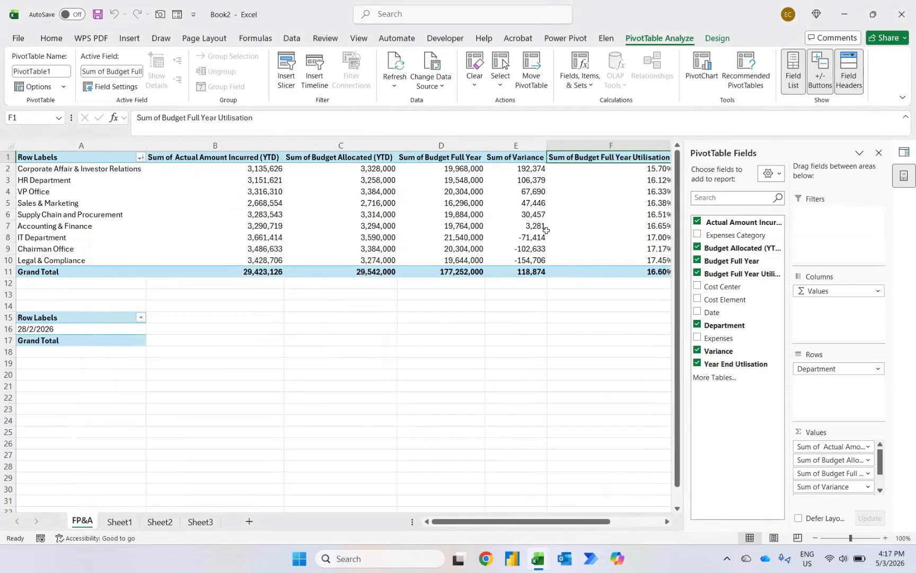
Step: Examine the new Year End Utlisation column alongside the variance figures for each department
scroll(546, 229, right, 3)
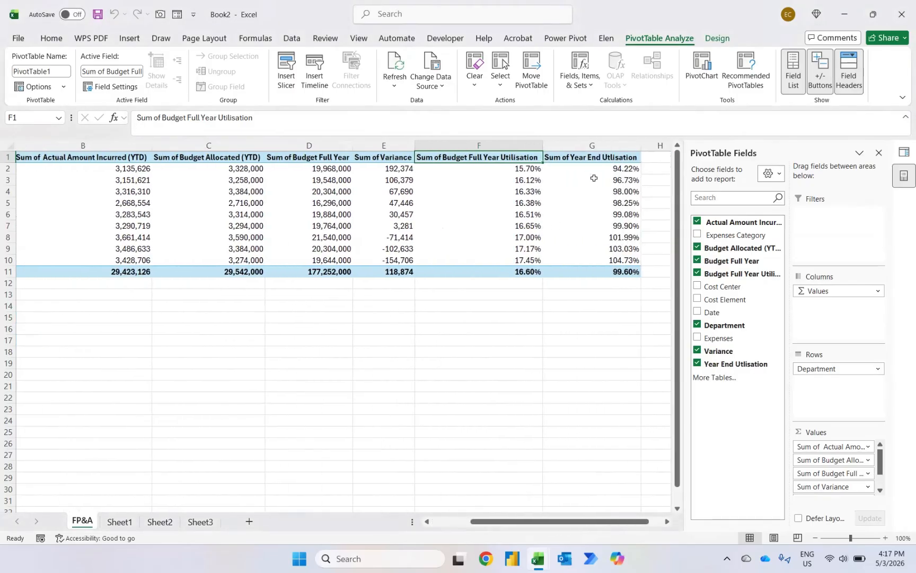
scroll(594, 178, left, 3)
key(Left)
key(Left)
key(Left)
key(Left)
key(Down)
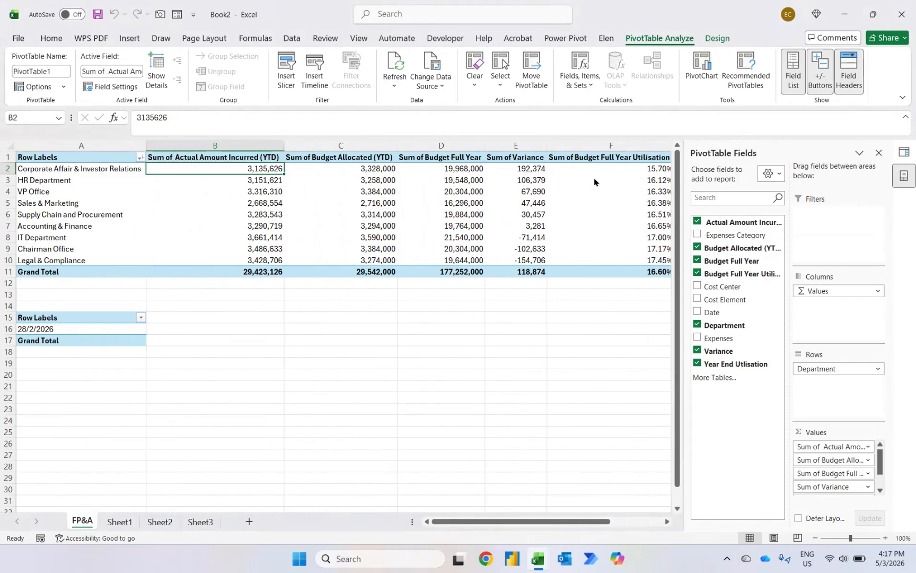
key(alt+w)
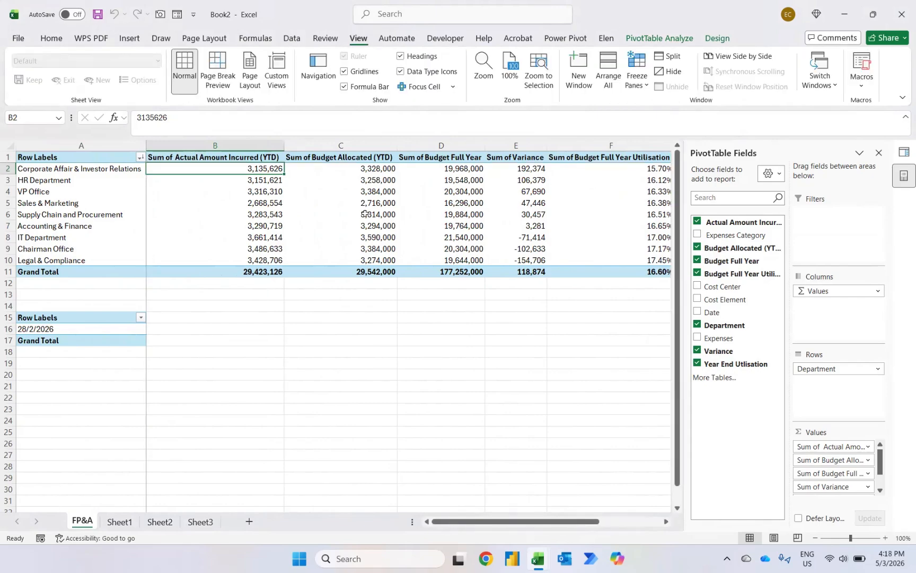
scroll(364, 214, right, 5)
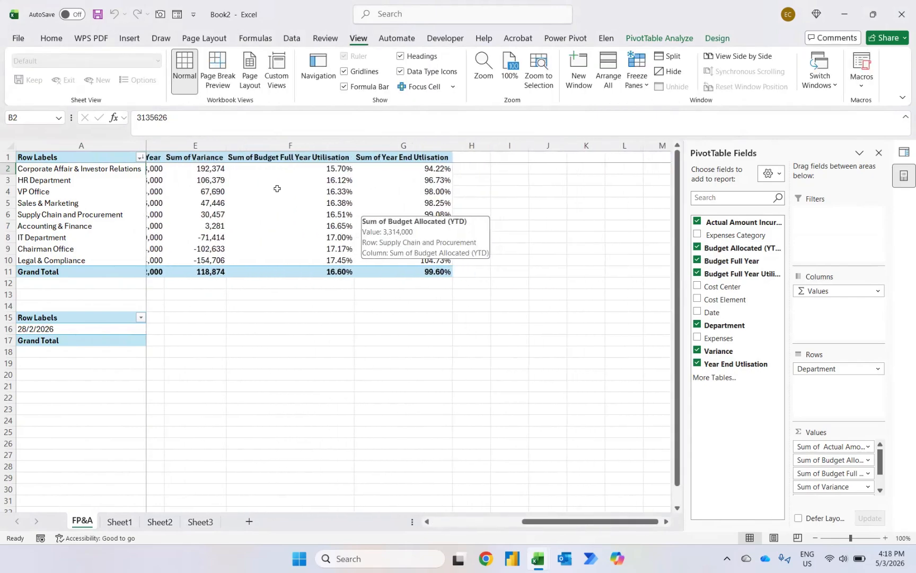
click(278, 189)
key(Left)
key(Up)
key(Up)
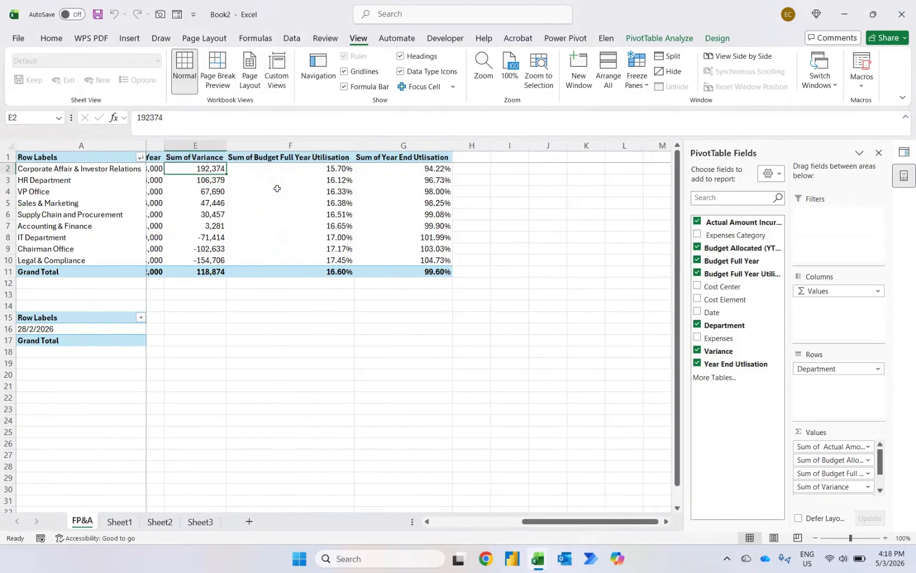
key(Down)
key(Down)
key(Down)
key(Down)
key(Down)
key(Down)
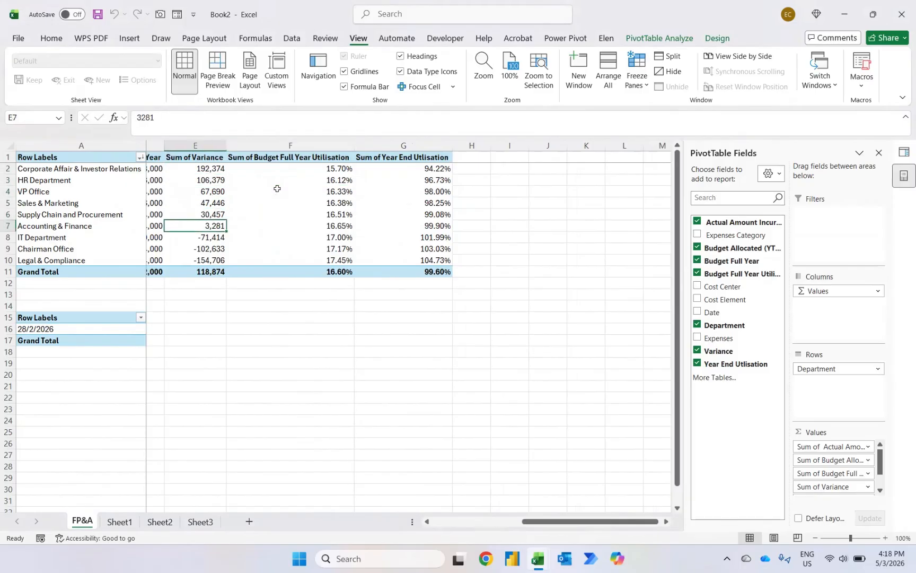
key(Right)
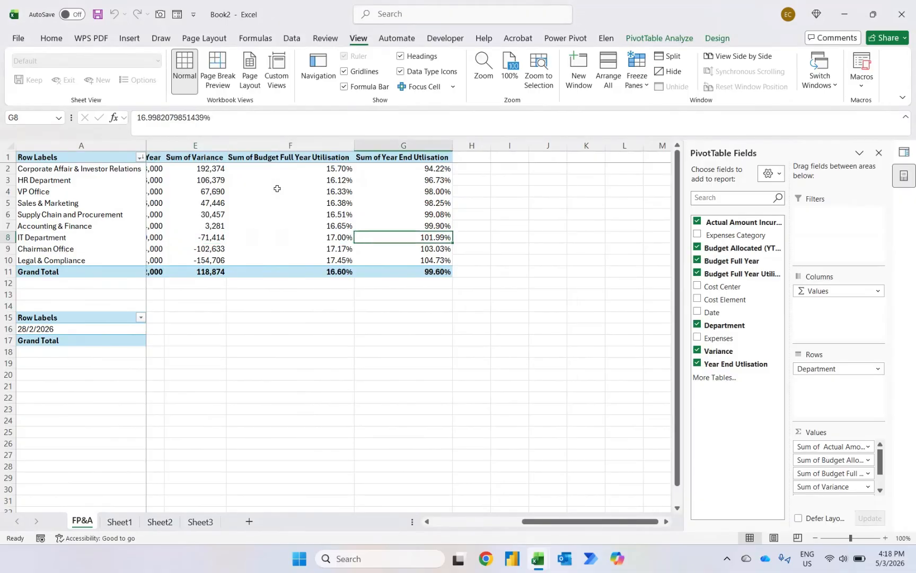
Step: Step through the Year End Utlisation values department by department, highlighting groups of cells to compare them
key(Up)
key(Up)
key(Up)
key(Up)
key(Up)
key(Up)
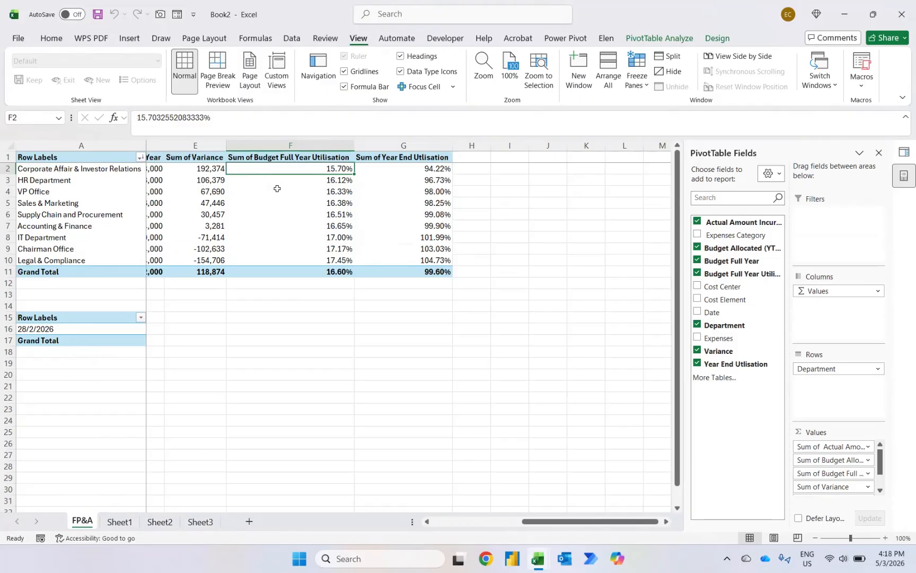
key(Right)
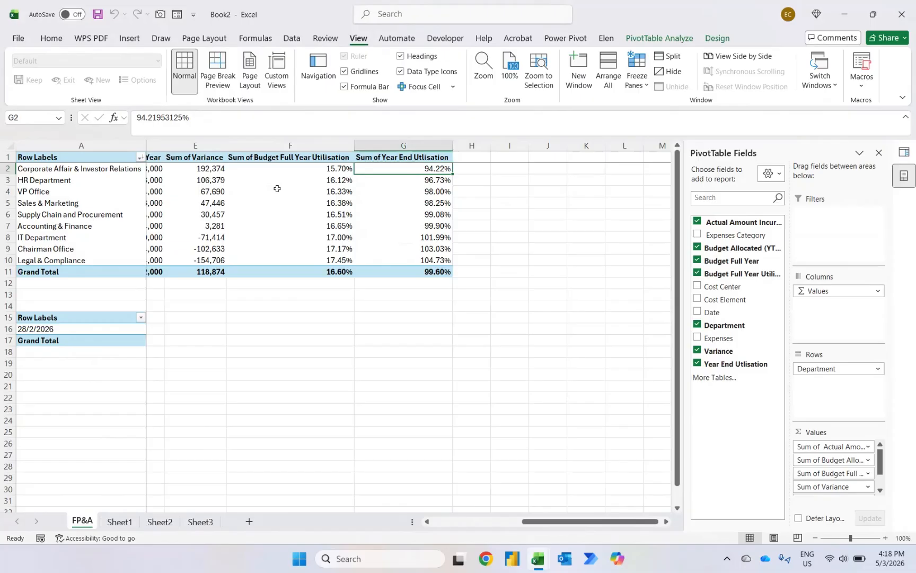
key(shift+Down)
key(shift+Down)
key(shift+Down)
key(shift+Down)
key(shift+Down)
key(shift+Down)
key(shift+Down)
key(shift+Down)
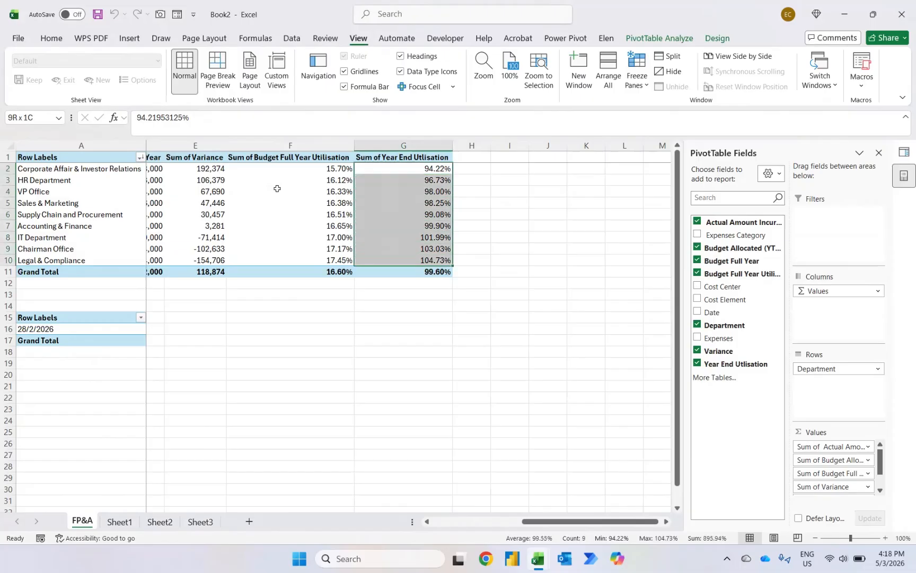
key(shift+Up)
key(shift+Up)
key(shift+Up)
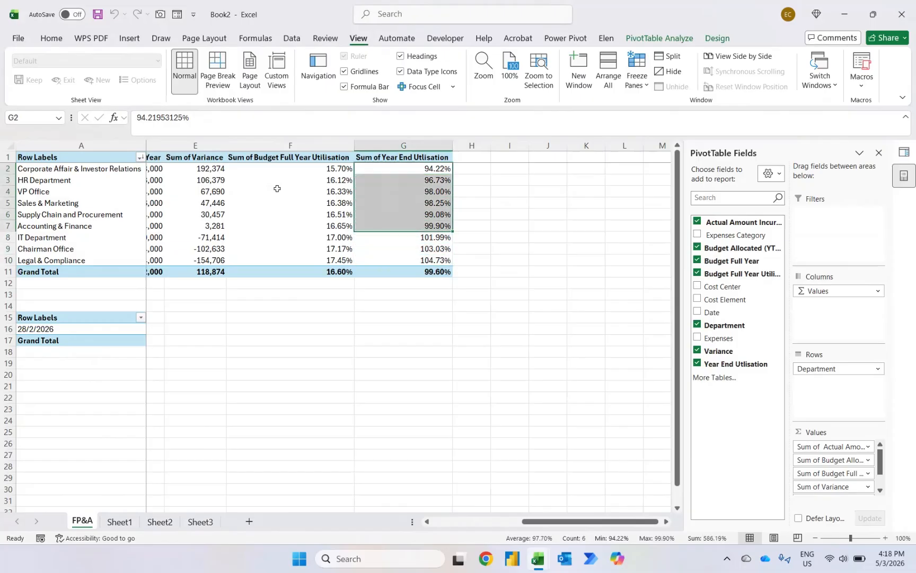
key(Up)
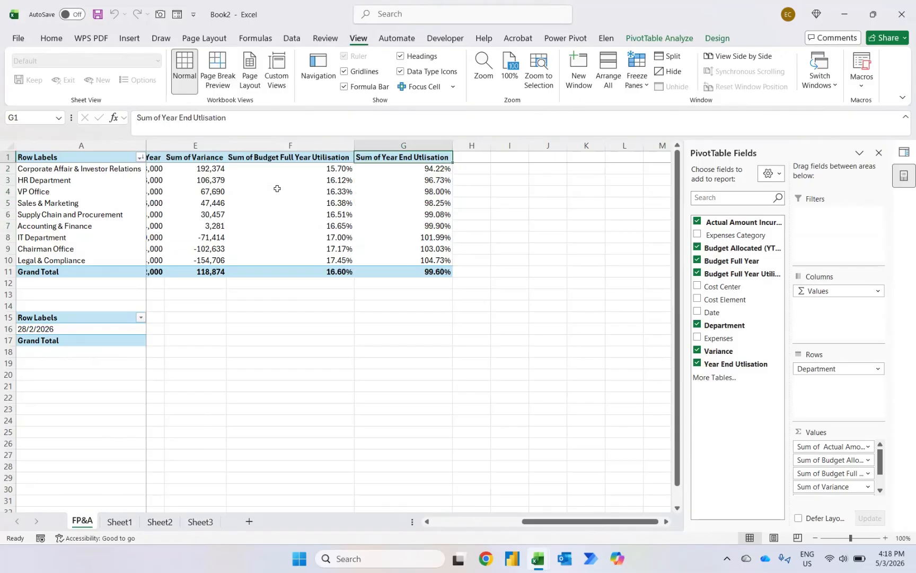
key(Down)
key(Down)
key(Down)
key(Down)
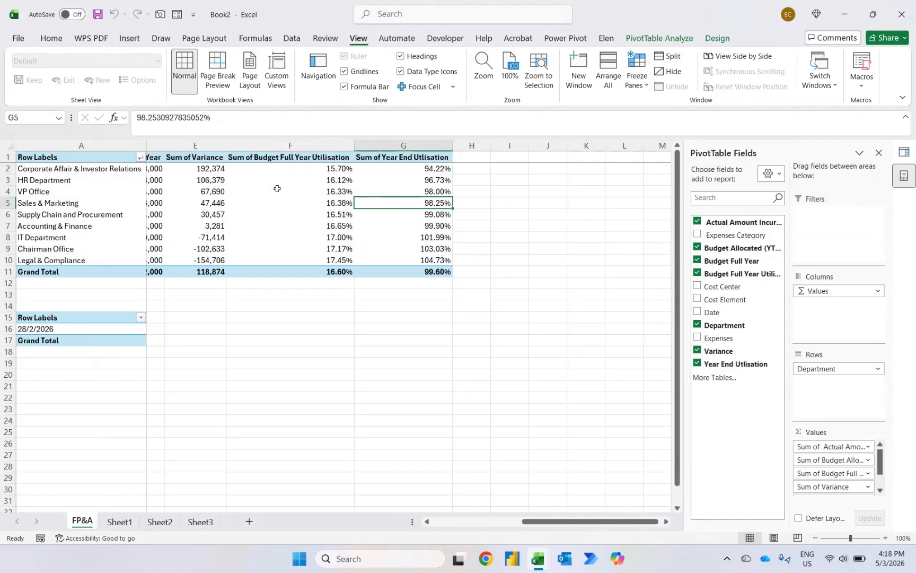
key(Down)
key(Down)
key(Down)
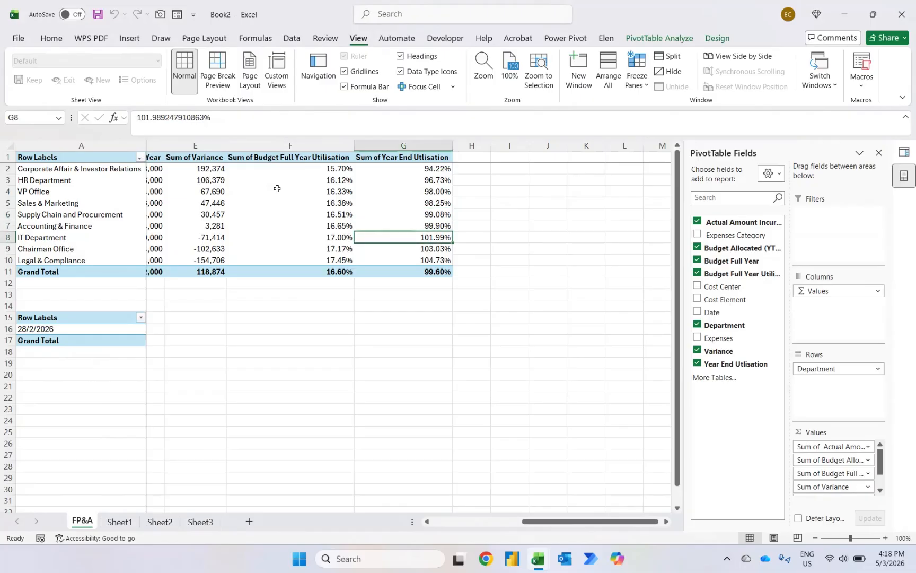
key(Down)
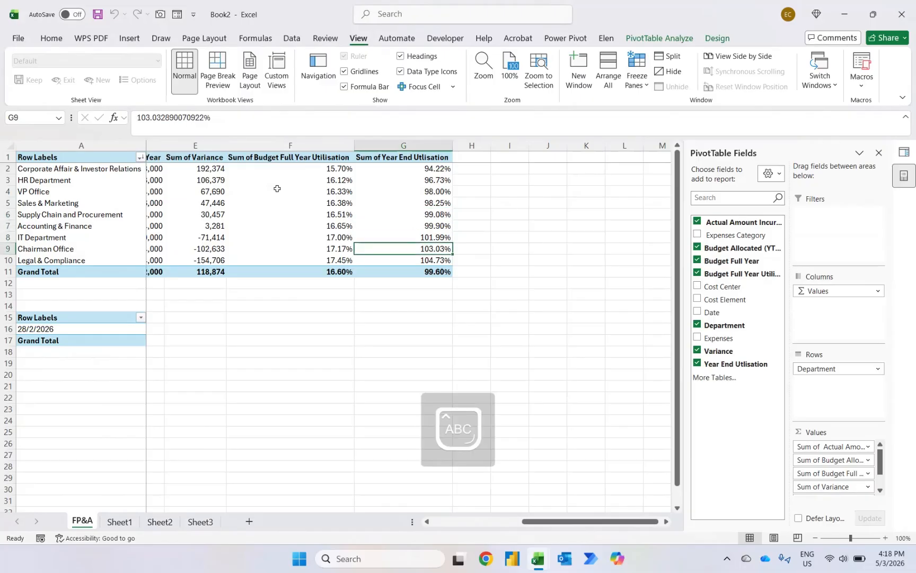
key(Down)
Step: Highlight the entire rows for IT Department, Chairman Office and Legal & Compliance and scroll across their figures
key(shift+Up)
key(shift+Up)
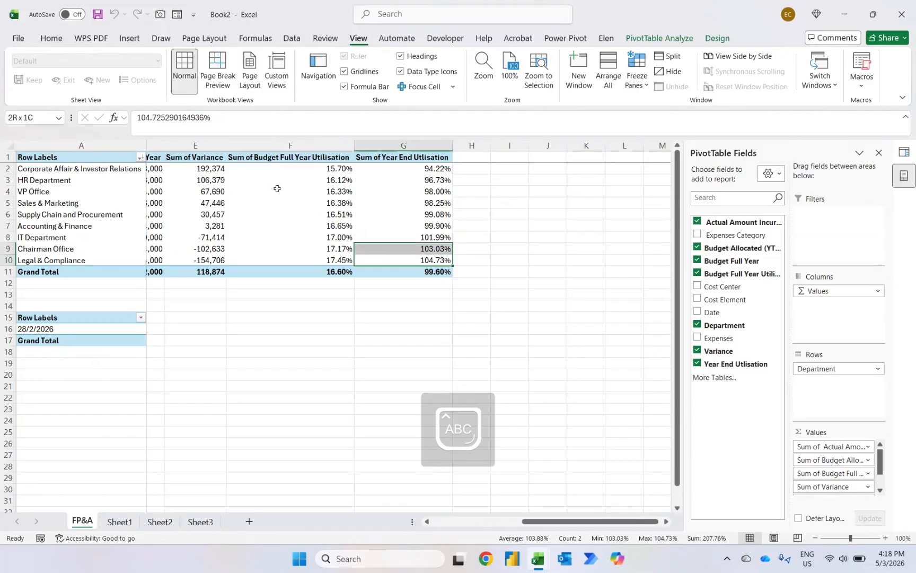
key(shift+space)
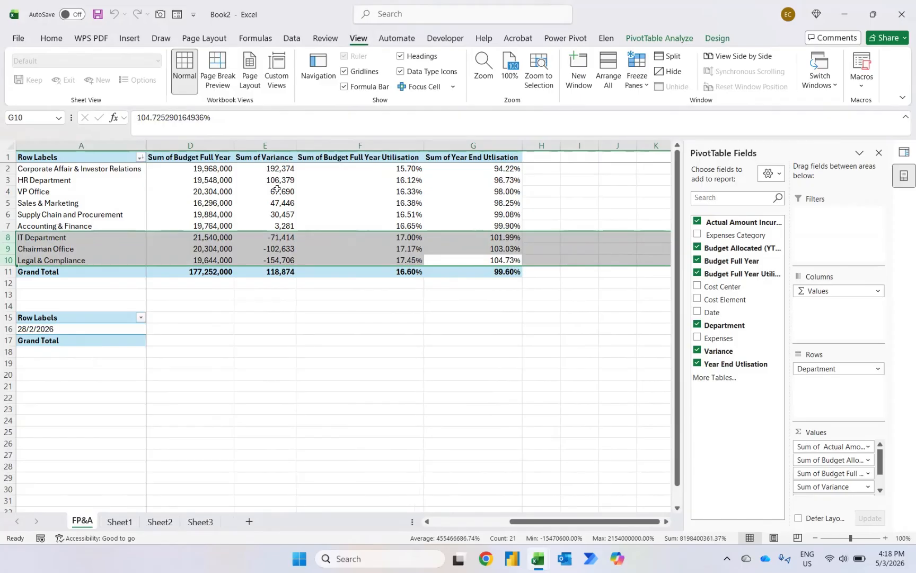
scroll(269, 247, left, 3)
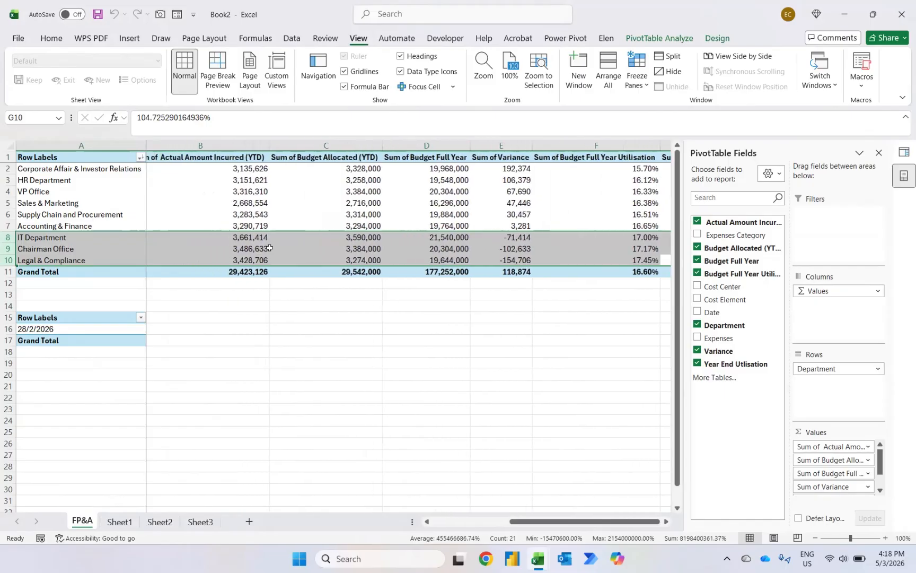
scroll(267, 250, right, 3)
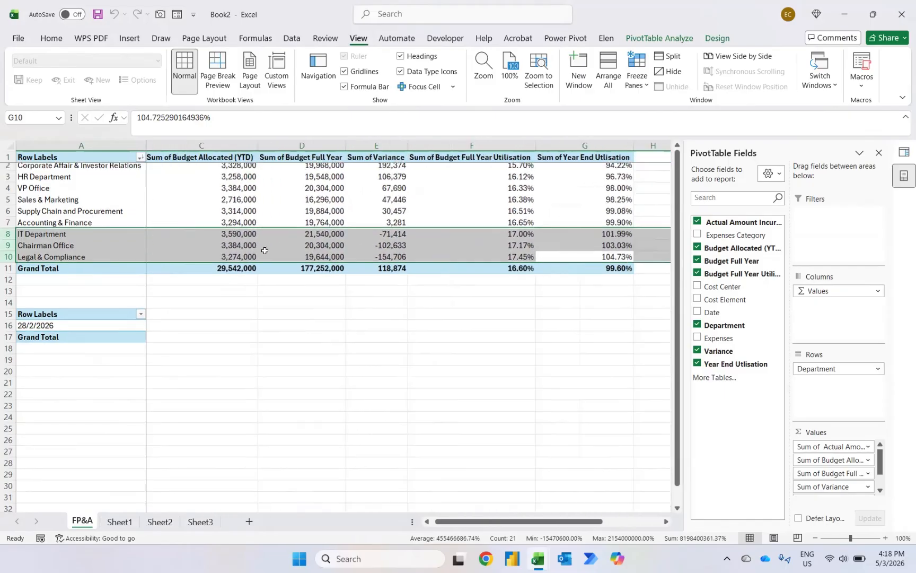
scroll(265, 250, right, 2)
mouse_move(264, 250)
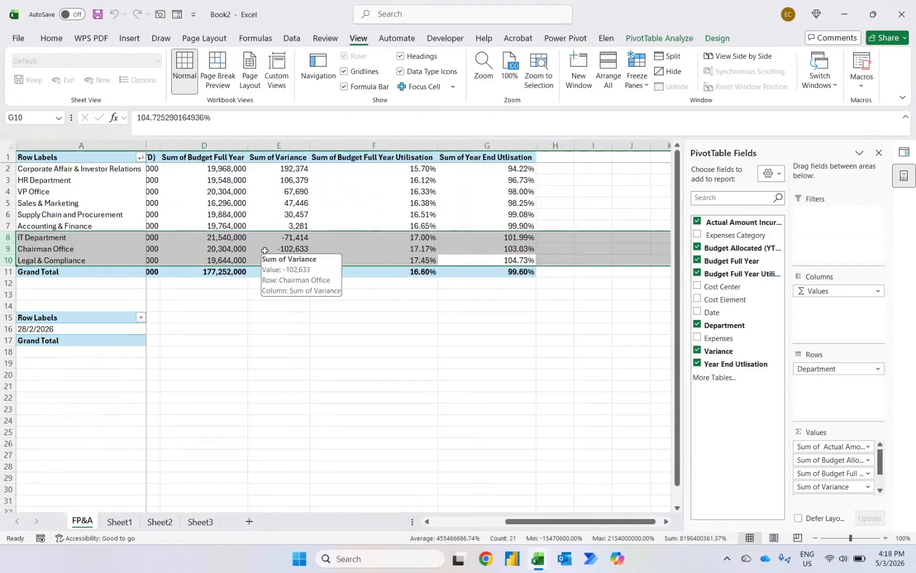